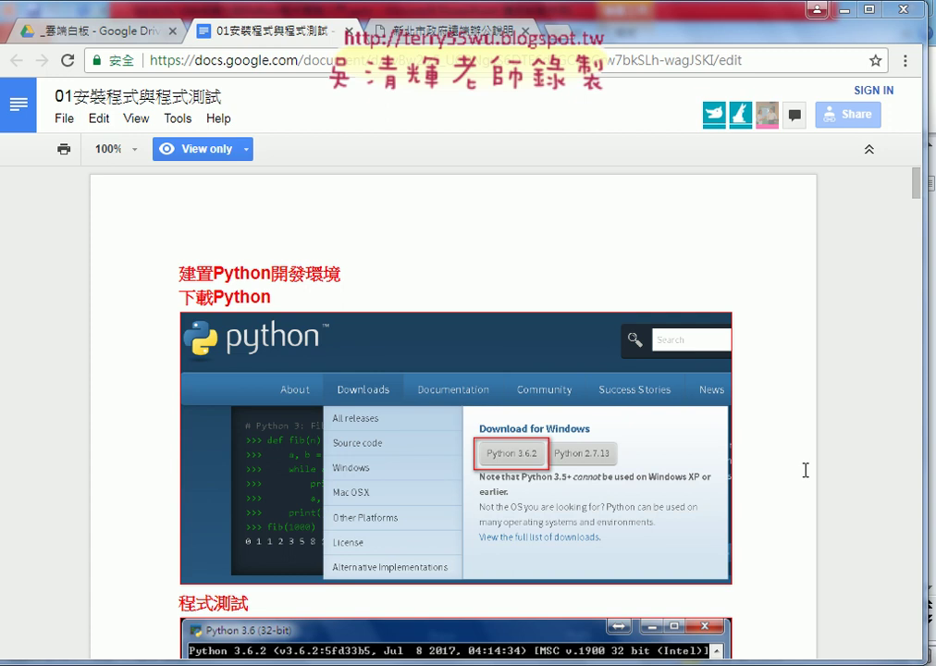
Step: Copy 'Python' from the 下載Python heading, then bring up paste options in a new tab's address bar
scroll(783, 455, "down", 1)
left_click(283, 207)
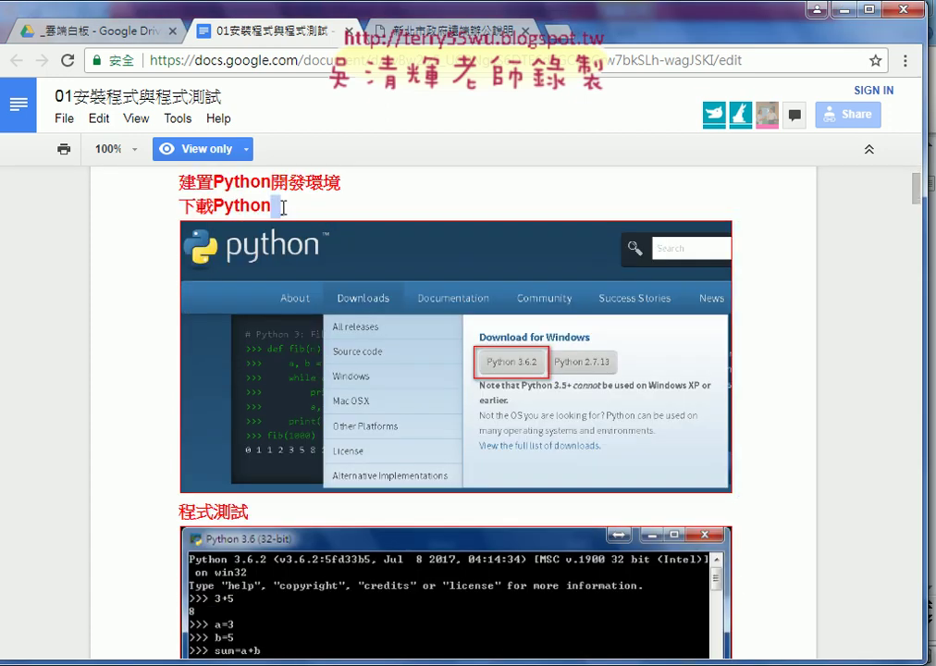
left_click_drag(283, 207, 214, 206)
right_click(251, 212)
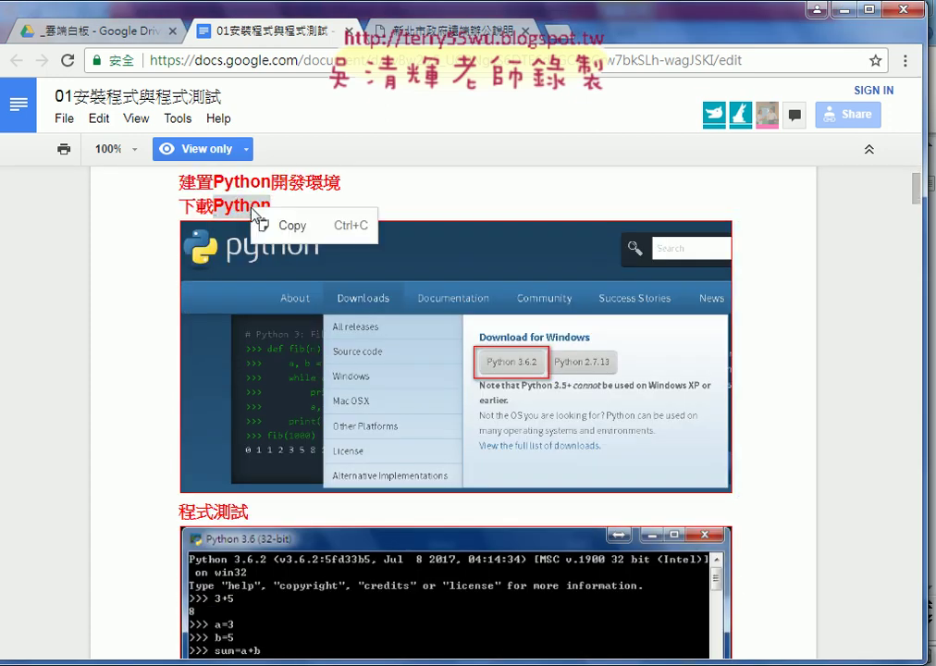
left_click(288, 225)
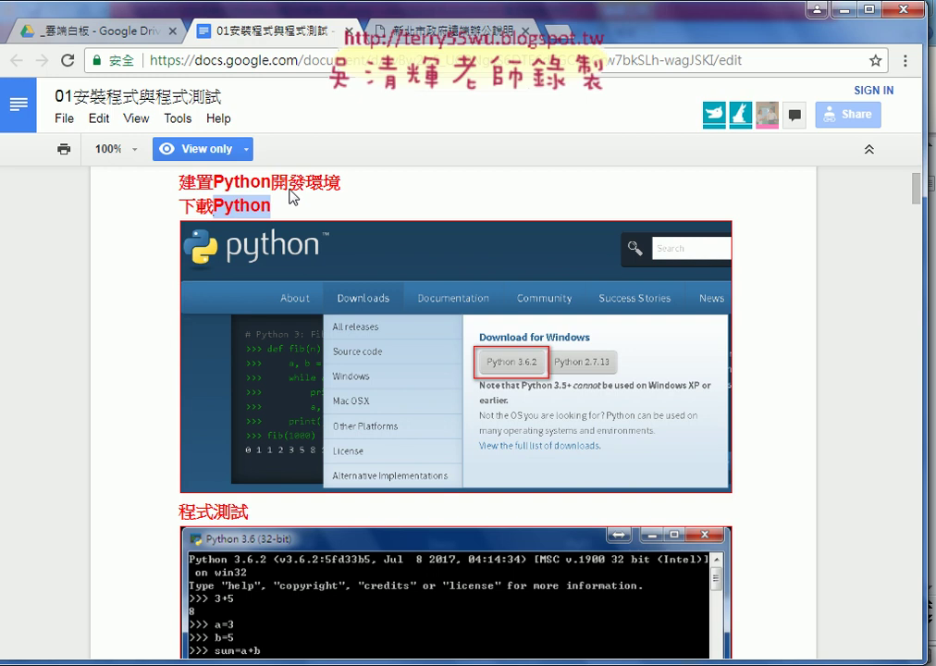
left_click(555, 31)
right_click(450, 61)
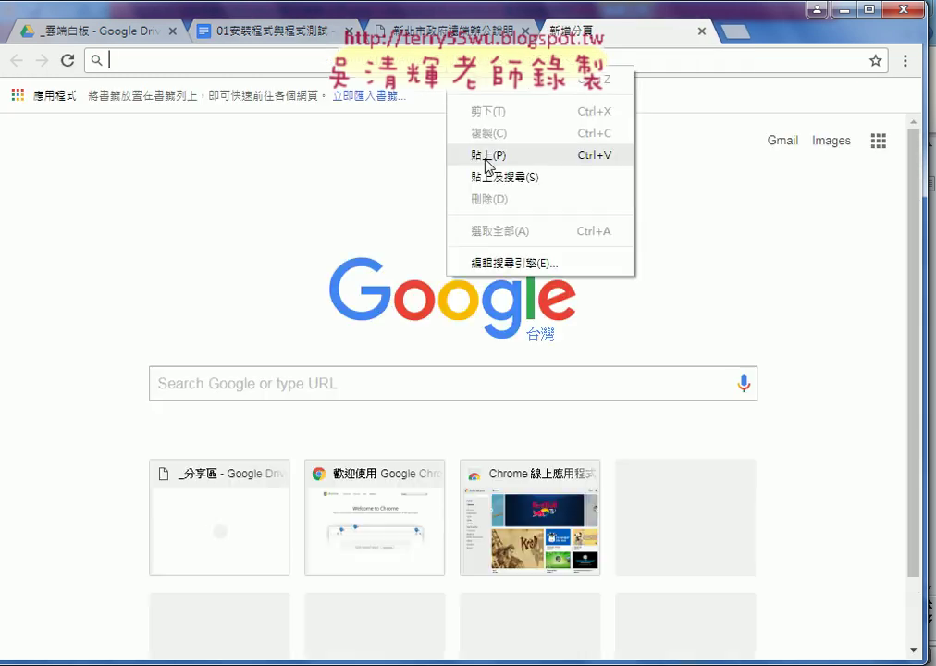
Step: Paste-and-search 'Python' on Google and open the 'Welcome to Python.org' result
left_click(491, 177)
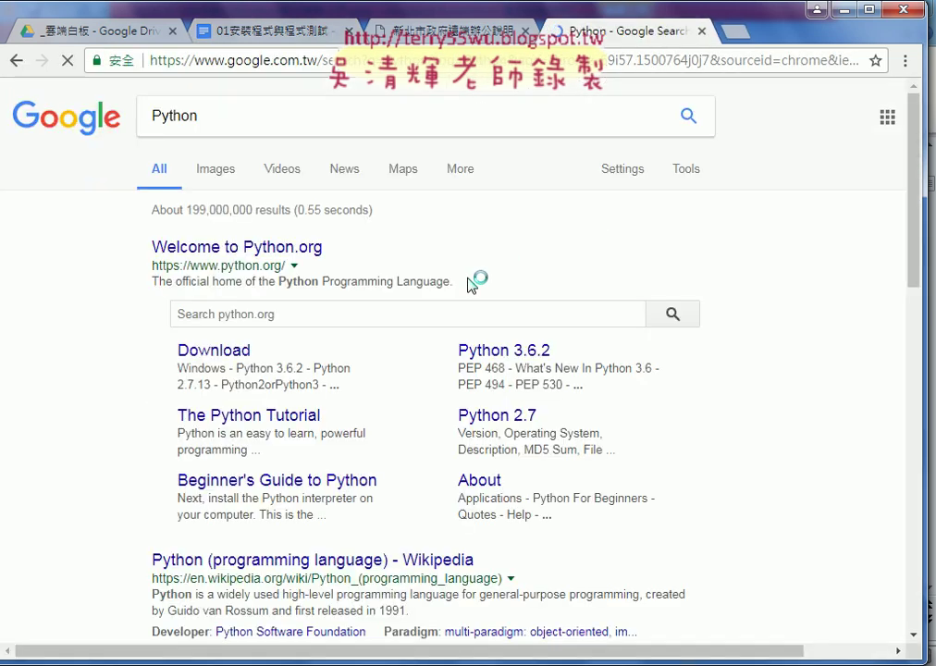
left_click(265, 256)
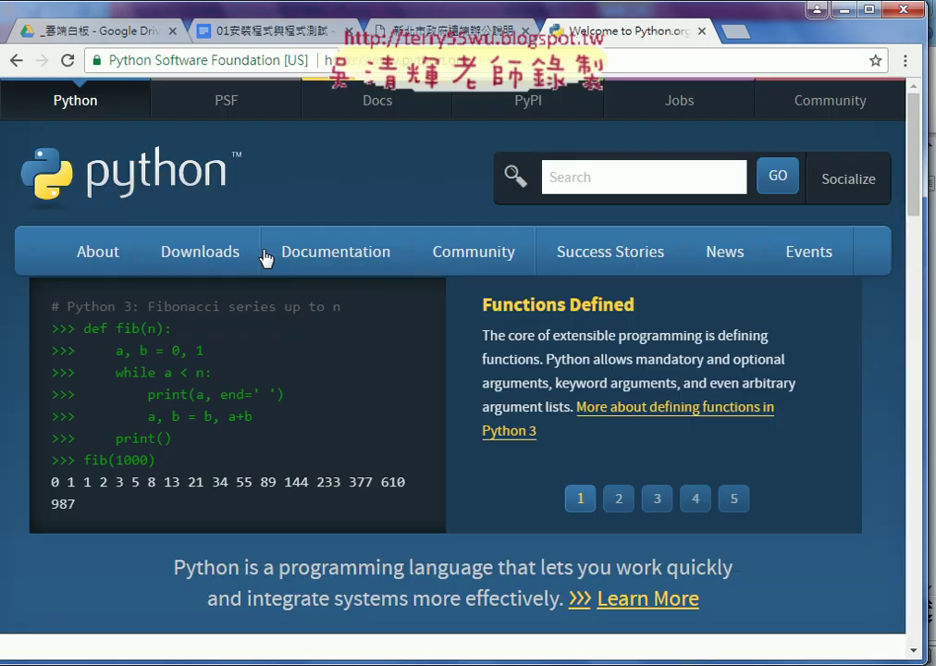
mouse_move(215, 261)
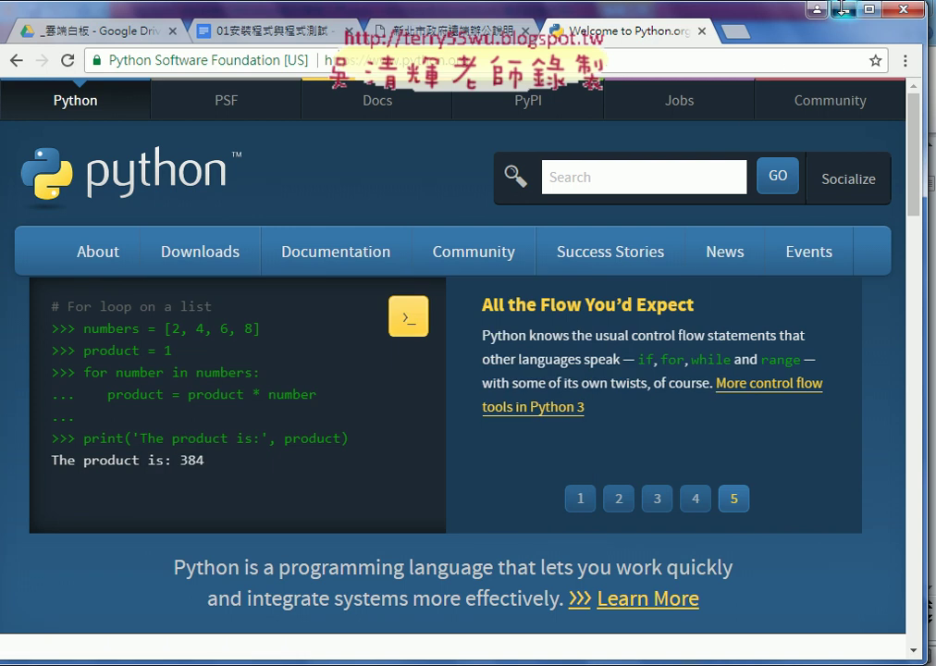
Step: From the desktop's Computer view, open drive D: and then the Python36-32 folder
left_click(843, 9)
left_click(846, 8)
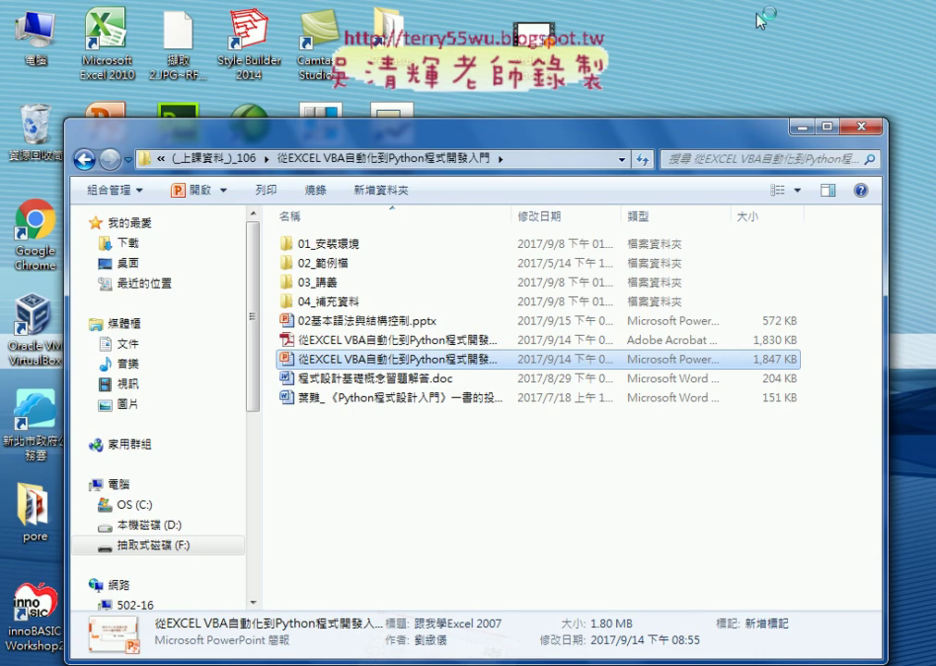
double_click(37, 35)
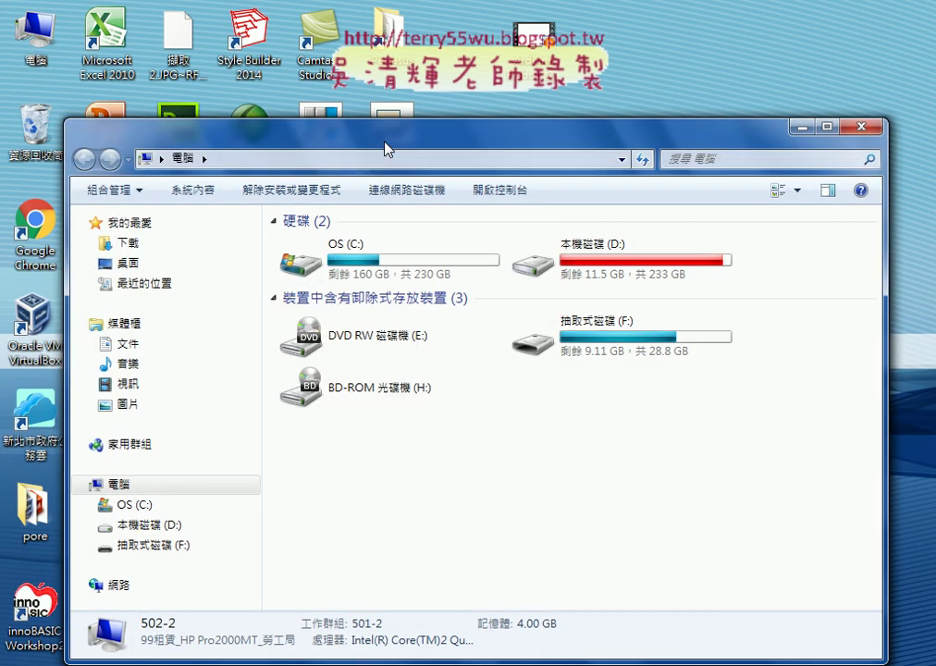
left_click_drag(382, 146, 386, 89)
double_click(606, 205)
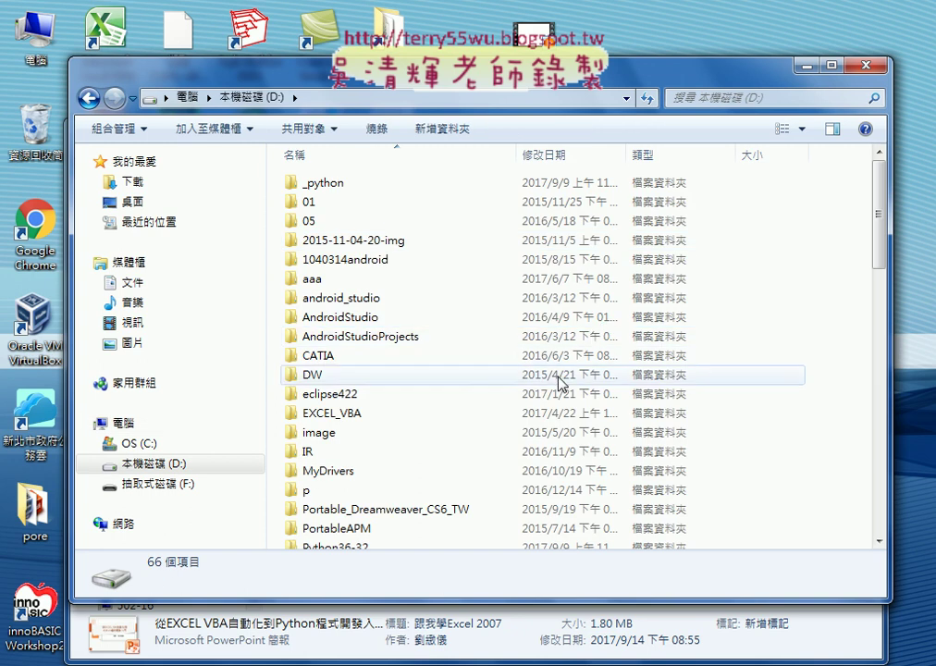
scroll(558, 384, "down", 1)
scroll(546, 398, "down", 1)
left_click(362, 451)
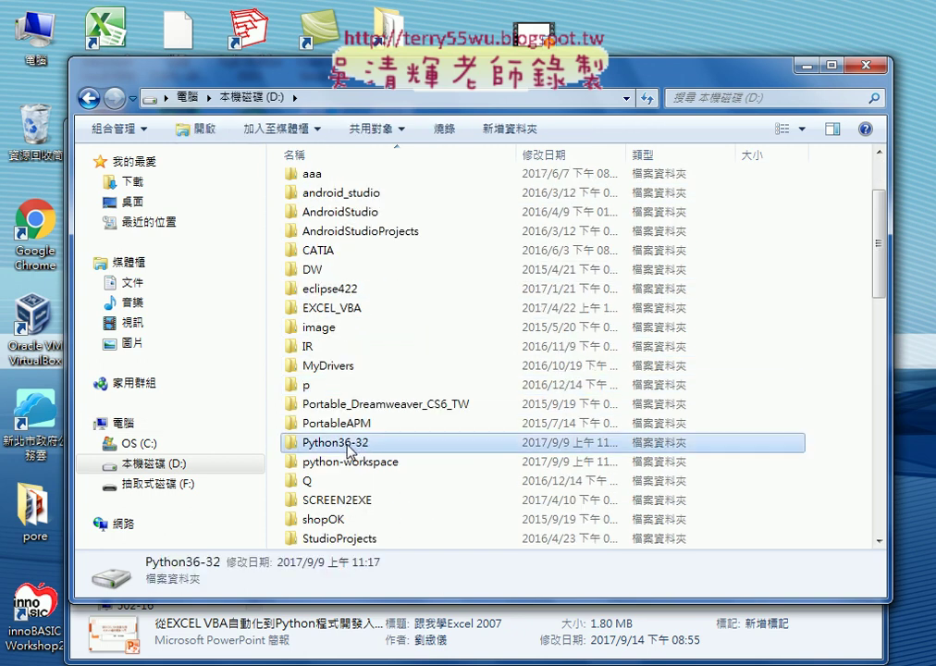
double_click(362, 452)
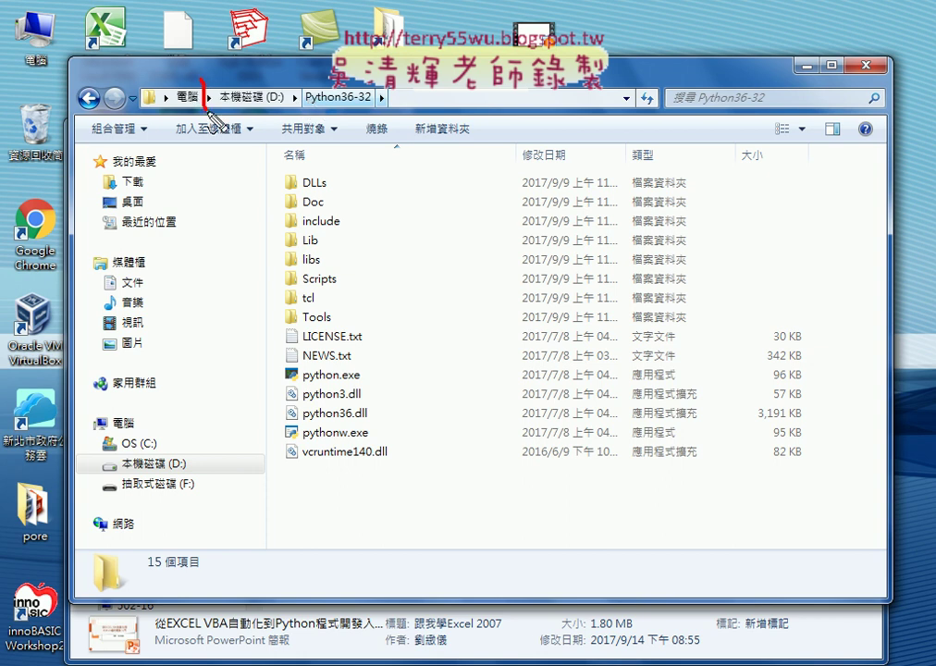
Step: Mark the D: > Python36-32 path and the folder's file list in red, then clear the marks
left_click_drag(276, 79, 254, 118)
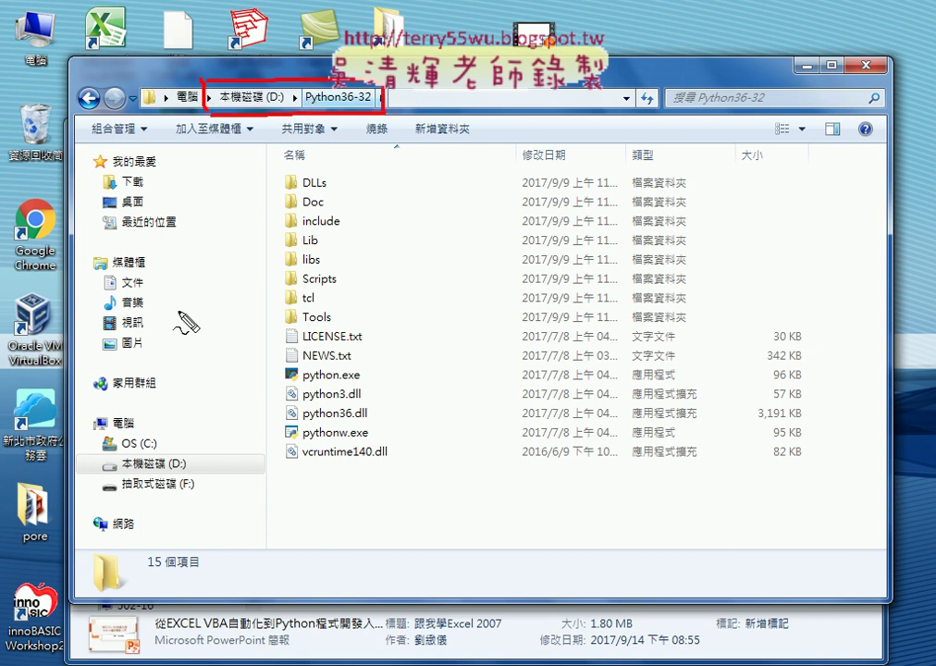
mouse_move(336, 493)
left_mouse_down()
mouse_move(260, 171)
mouse_move(322, 541)
left_mouse_up()
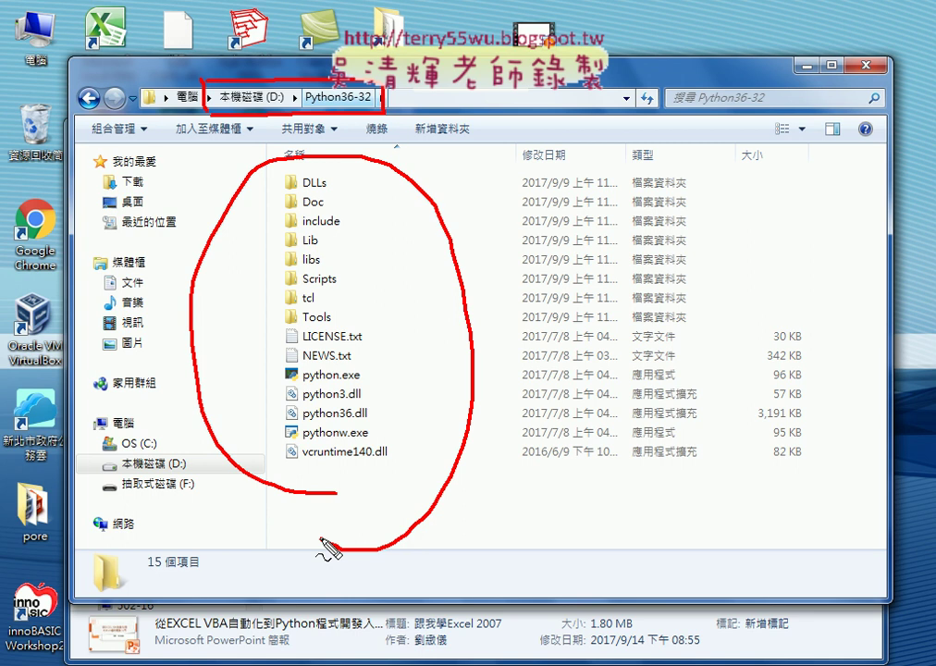
key("Escape")
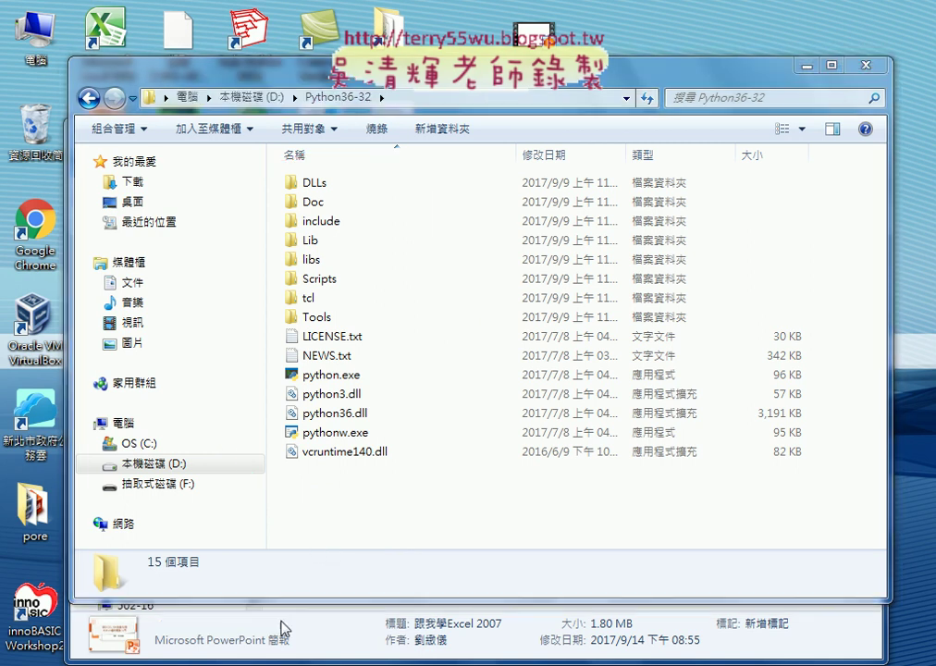
Step: Browse the Start menu's list of all installed programs, then return to the folder
left_click(282, 627)
key("super")
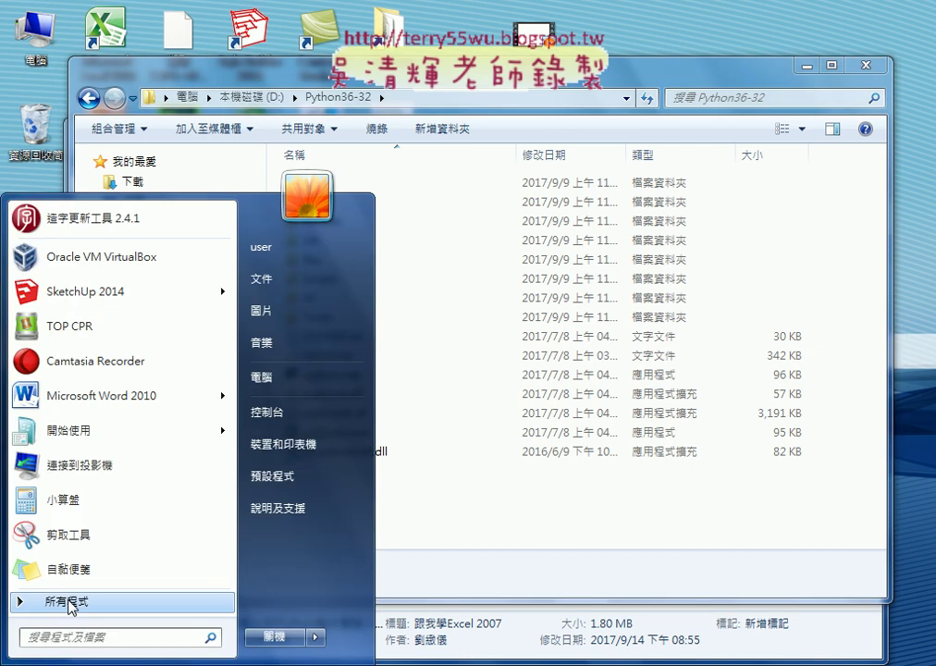
left_click(67, 601)
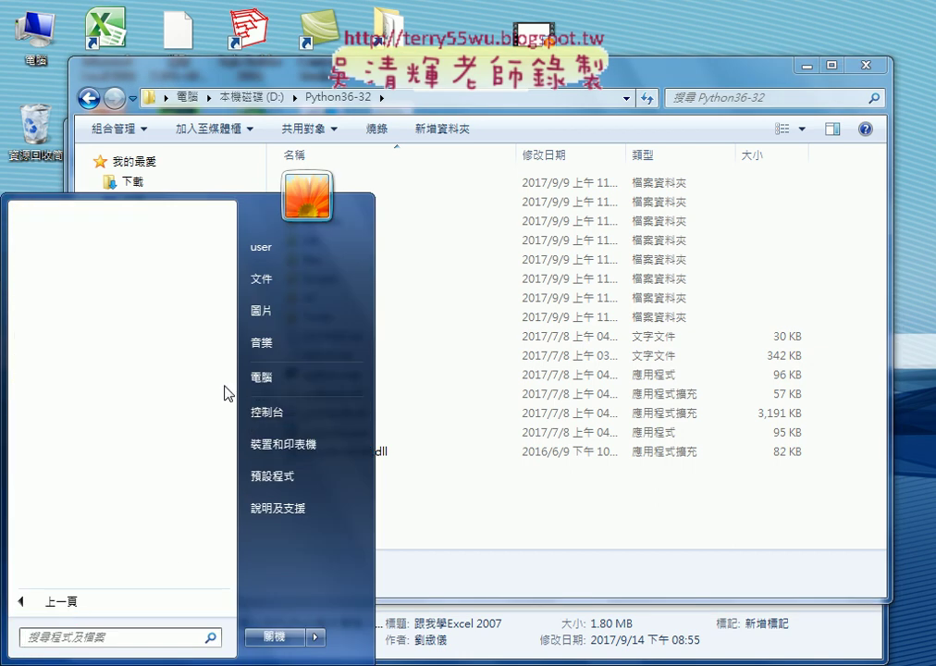
left_click_drag(229, 361, 229, 549)
left_click(518, 550)
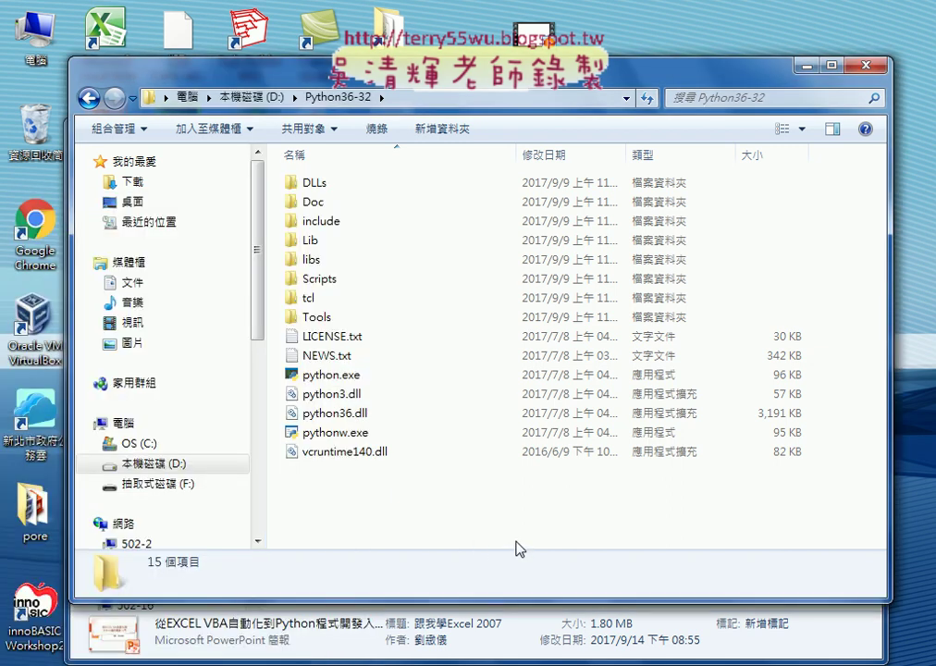
mouse_move(353, 383)
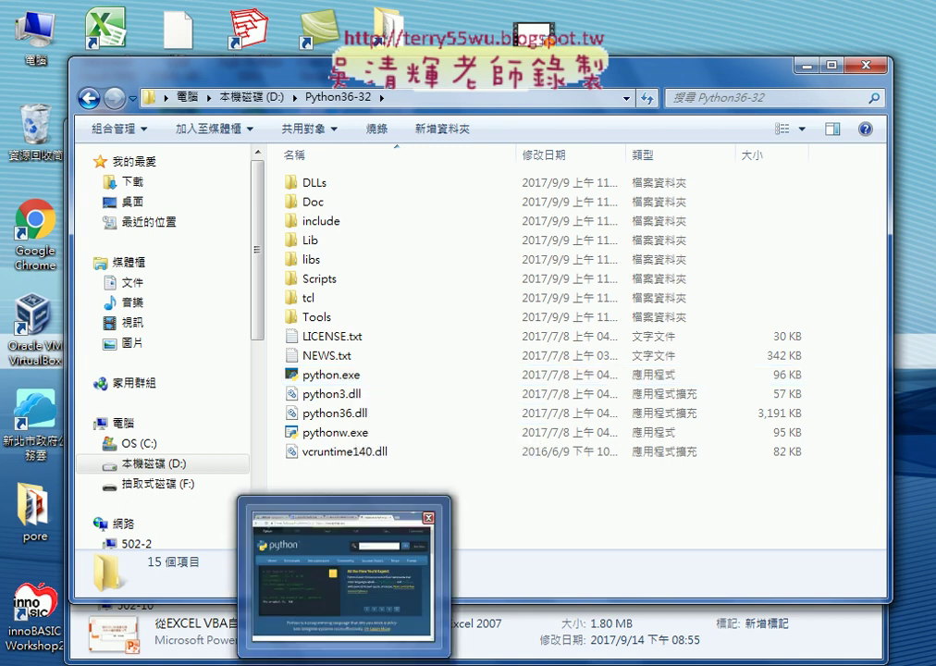
Step: Back in Chrome, start the Python 3.6.2 download from python.org's Downloads menu
key("alt+Tab")
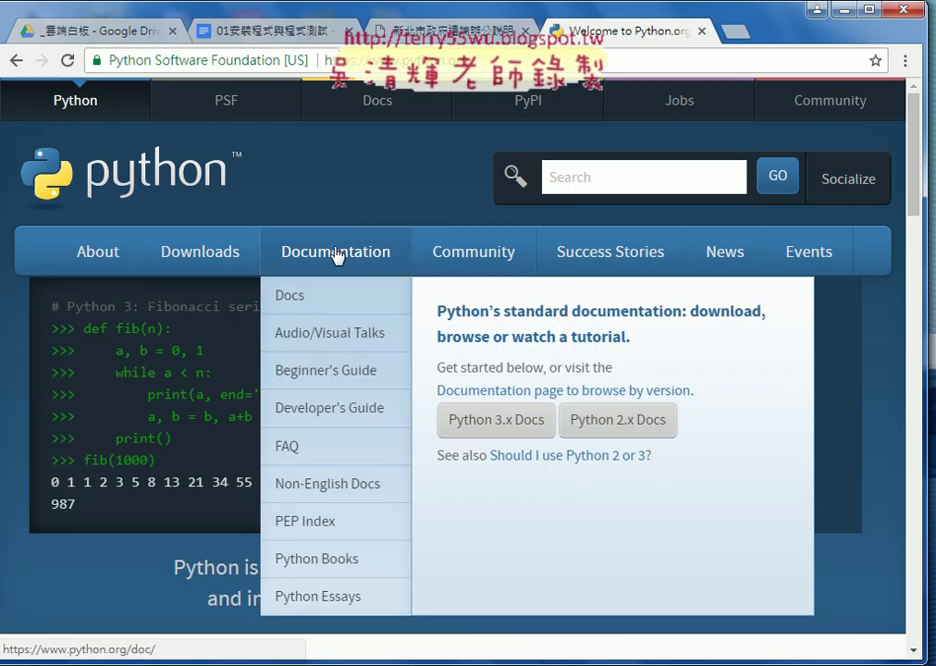
mouse_move(219, 256)
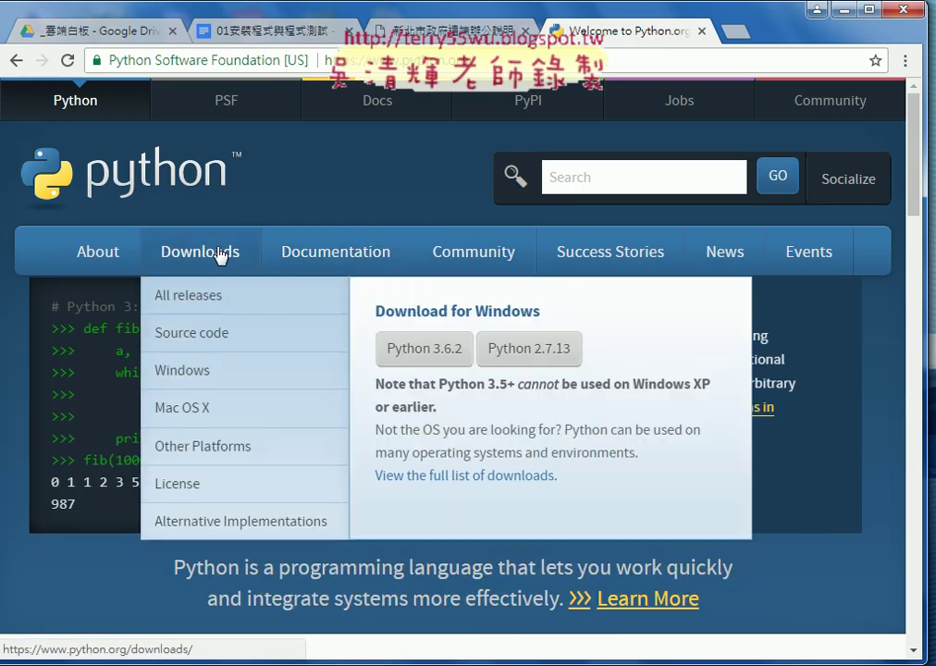
left_click(440, 357)
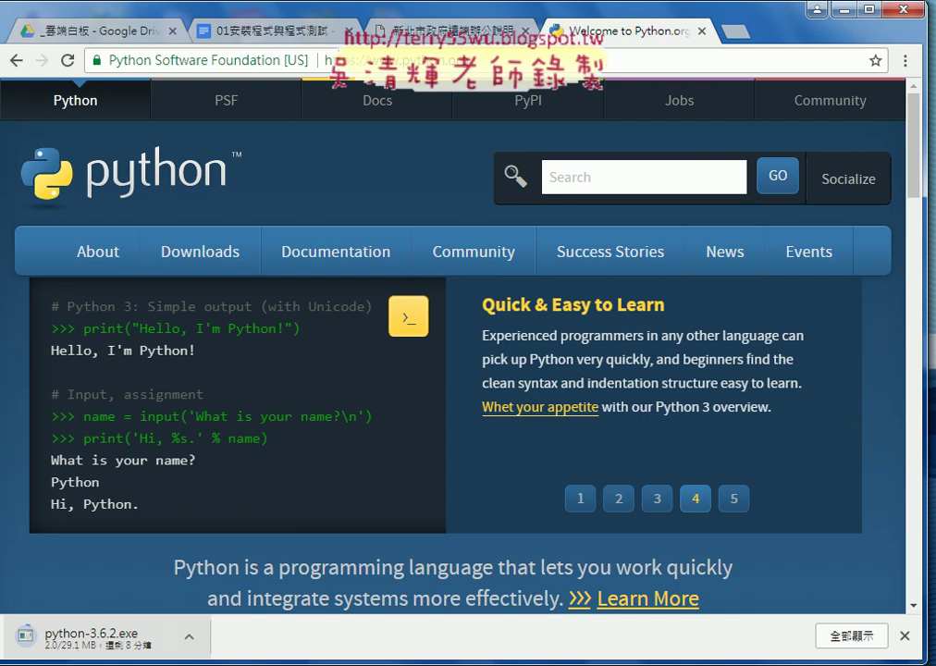
mouse_move(344, 665)
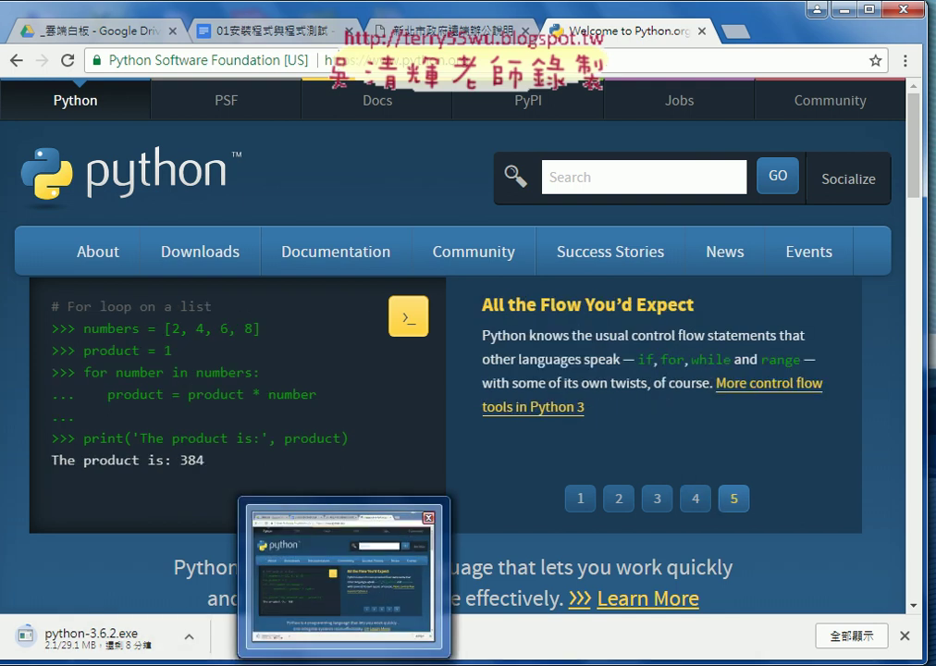
left_click(387, 662)
left_click(387, 661)
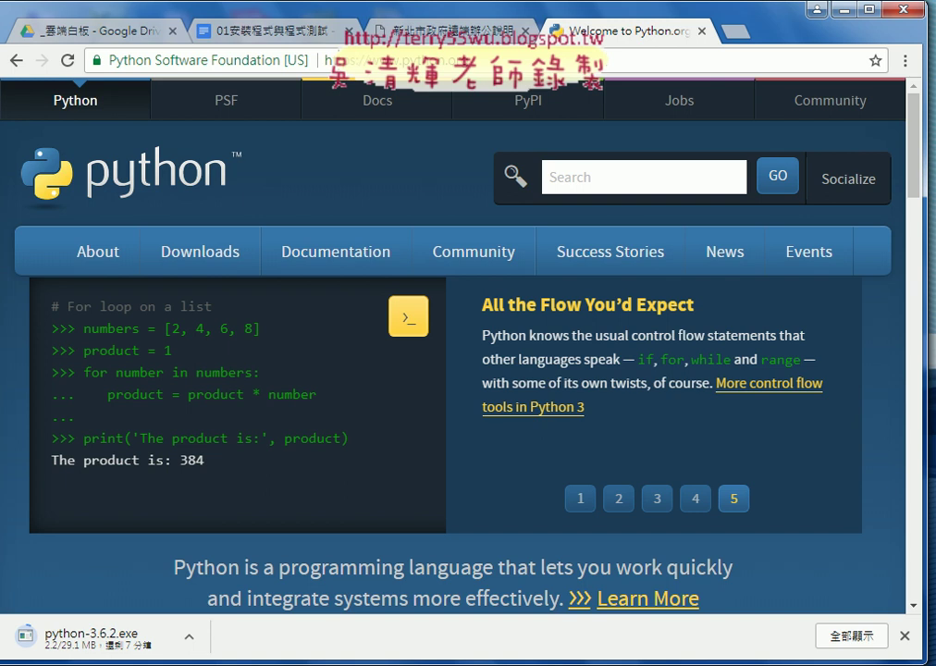
Step: Scroll the setup guide to the 安裝最佳的整合型開發環境ECLIPSE heading and select ECLIPSE
mouse_move(344, 661)
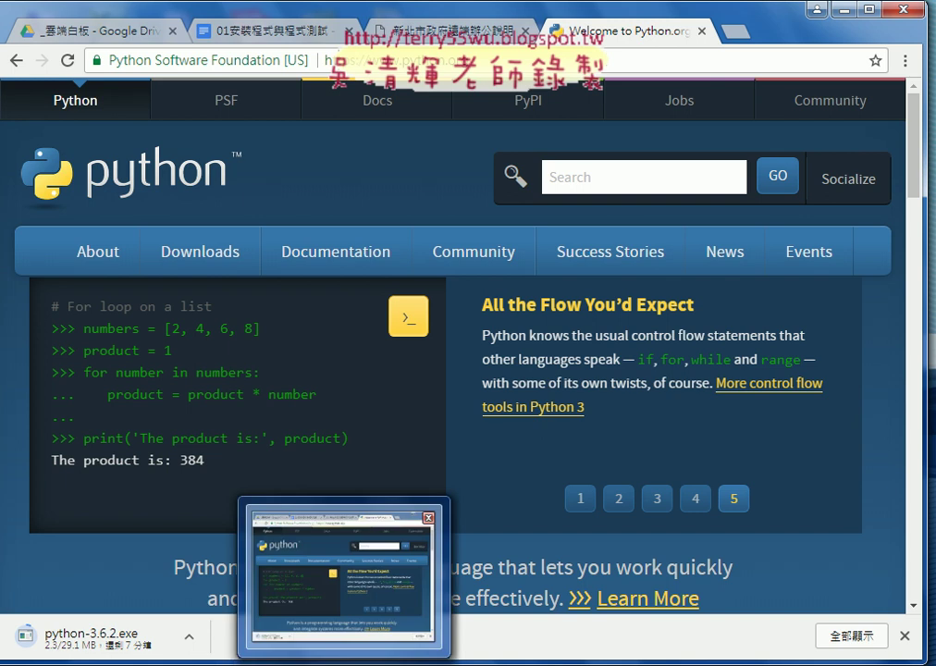
left_click(278, 31)
scroll(461, 274, "down", 1)
scroll(481, 274, "down", 1)
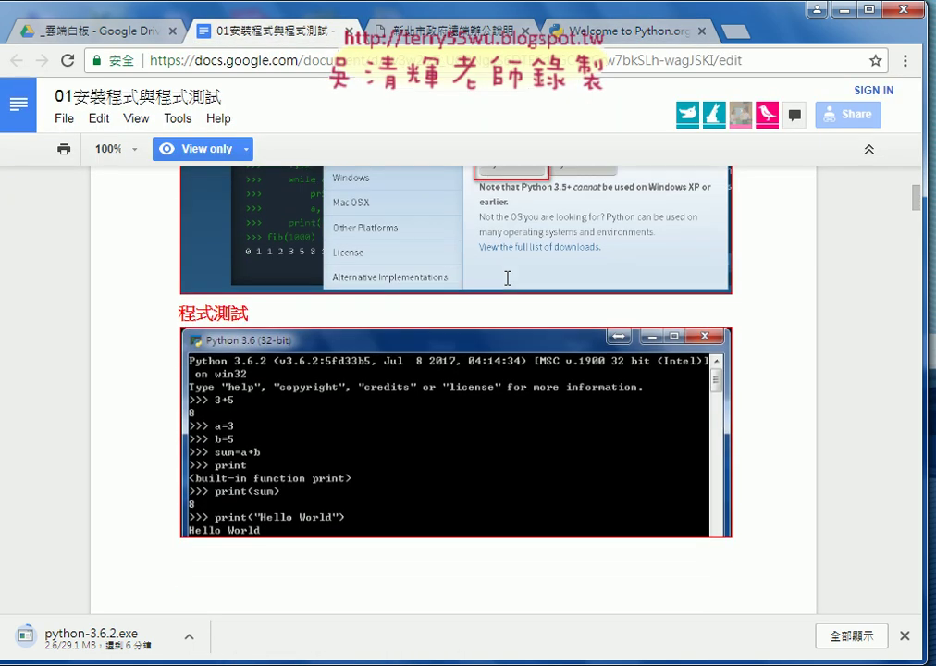
scroll(507, 276, "down", 1)
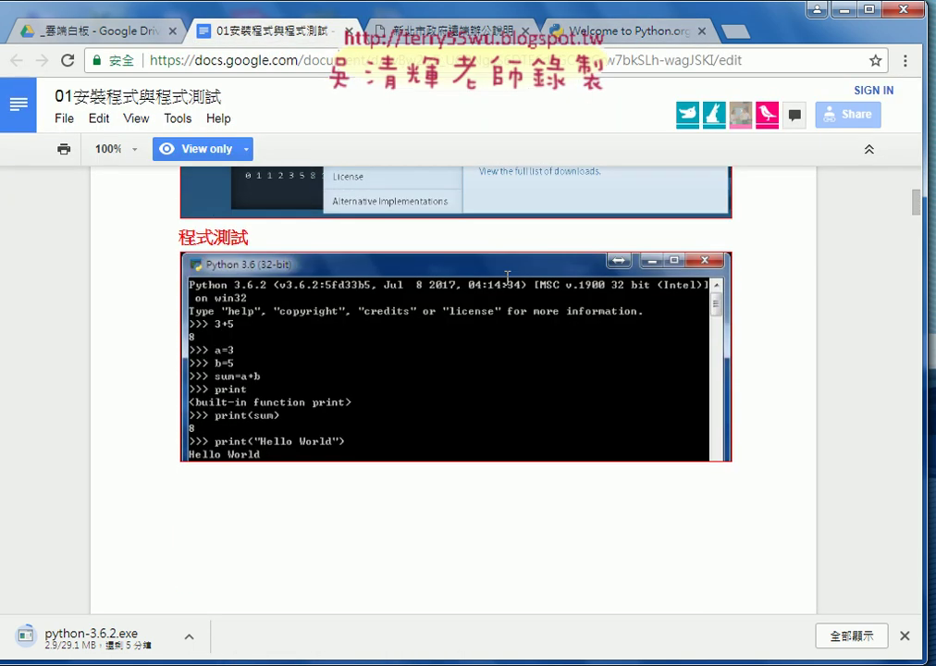
scroll(563, 339, "down", 2)
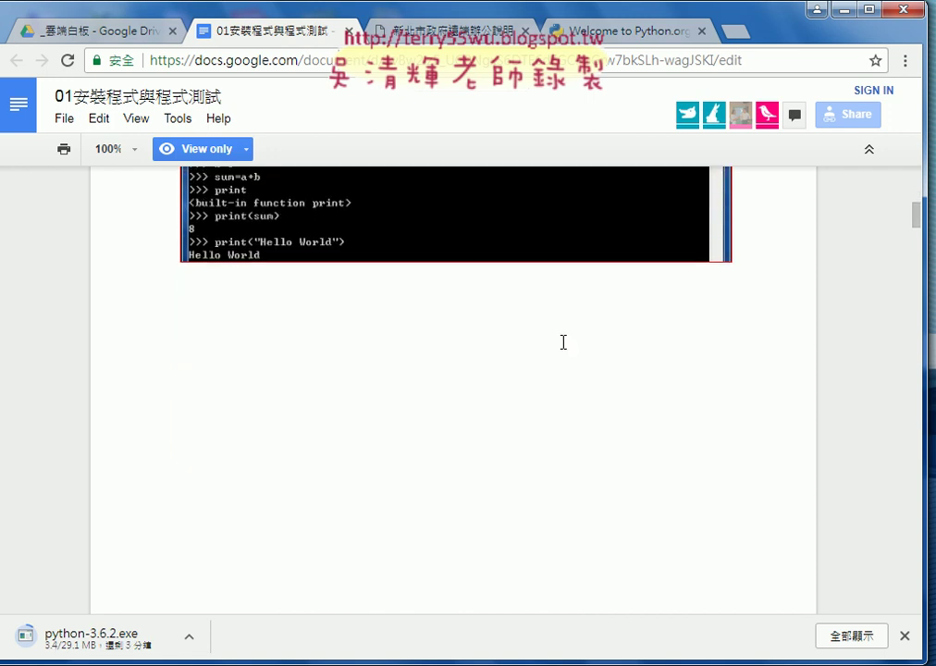
scroll(562, 342, "down", 2)
scroll(562, 342, "down", 3)
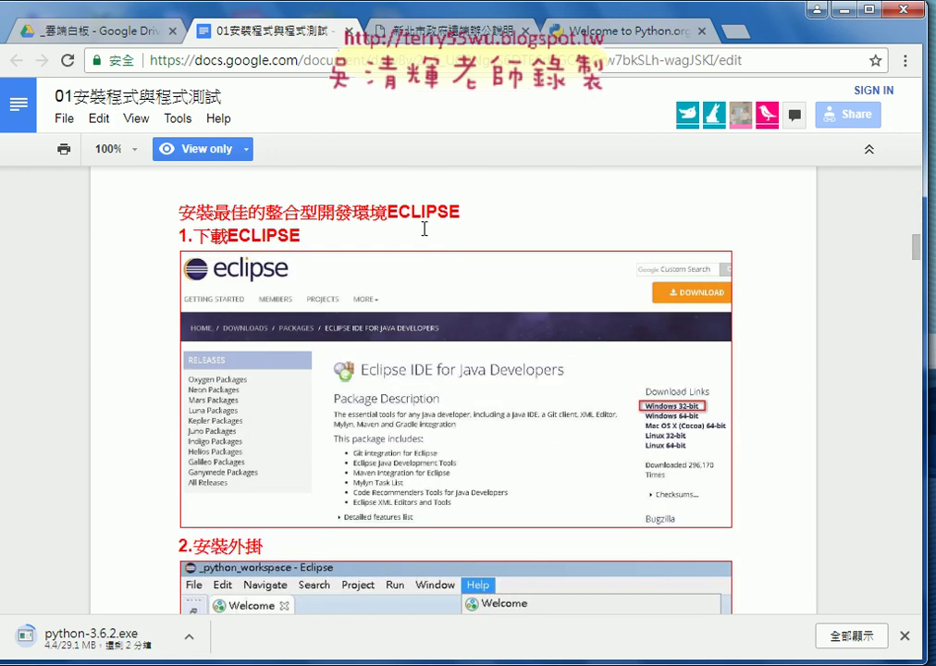
left_click_drag(388, 211, 465, 217)
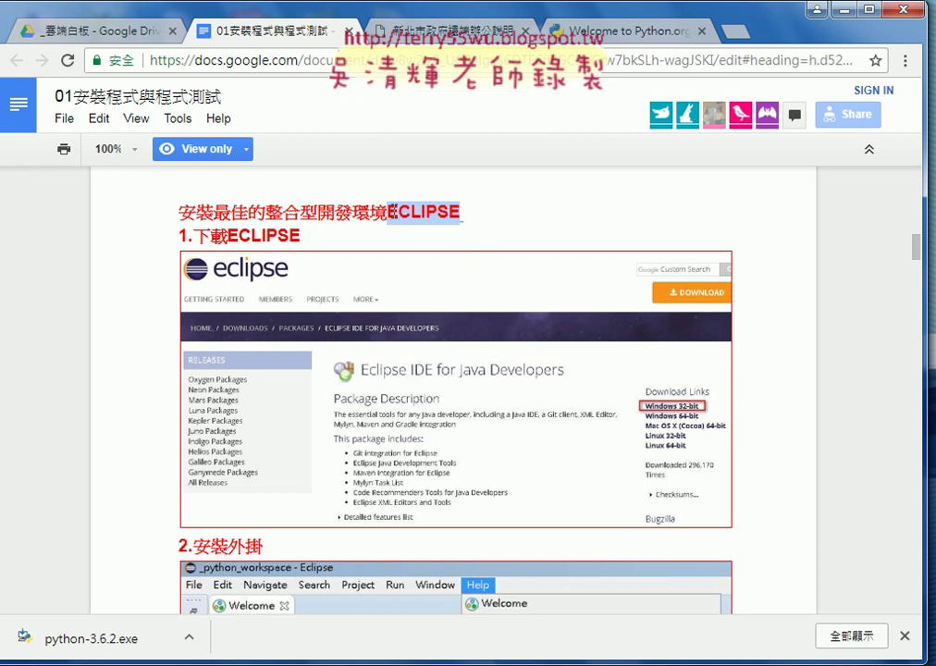
Step: Open a blank Chrome tab and show the address bar's context menu
scroll(479, 284, "down", 1)
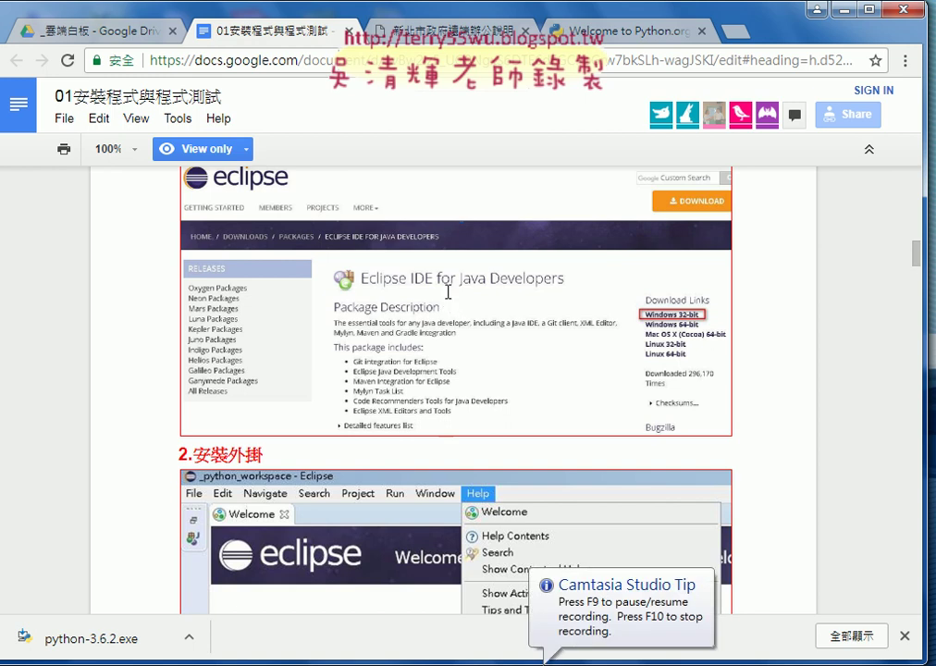
scroll(448, 292, "up", 1)
scroll(435, 286, "up", 1)
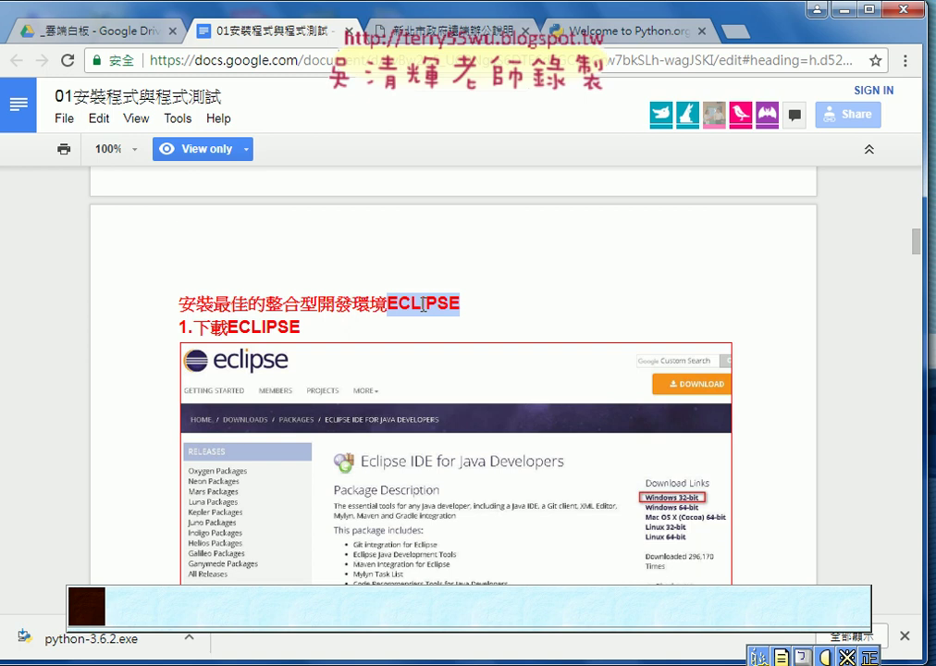
left_click(745, 34)
right_click(620, 59)
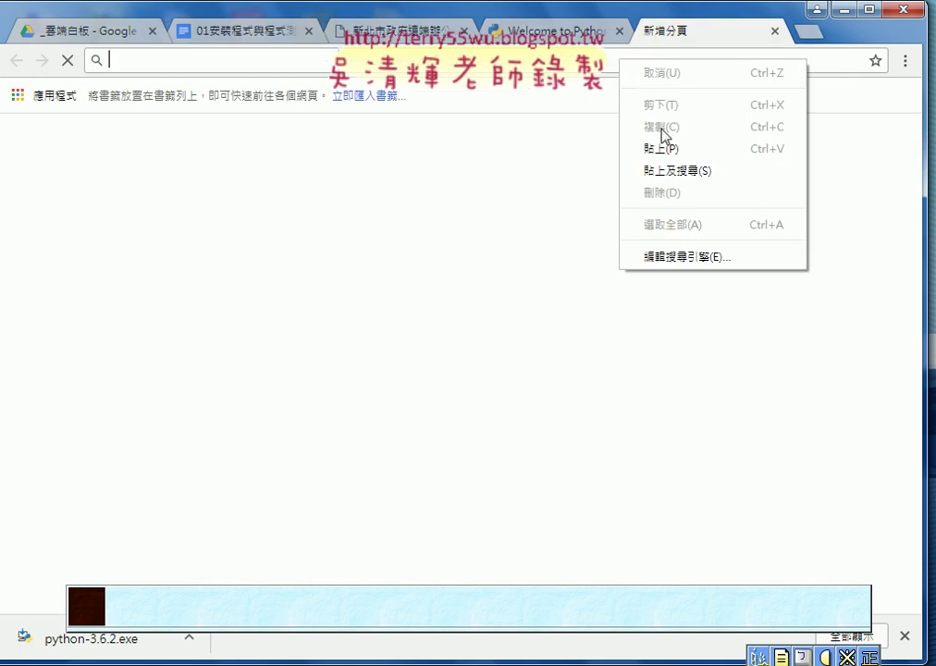
Step: Use 貼上及搜尋 to search ECLIPSE on Google, then open the Eclipse Downloads result
left_click(679, 172)
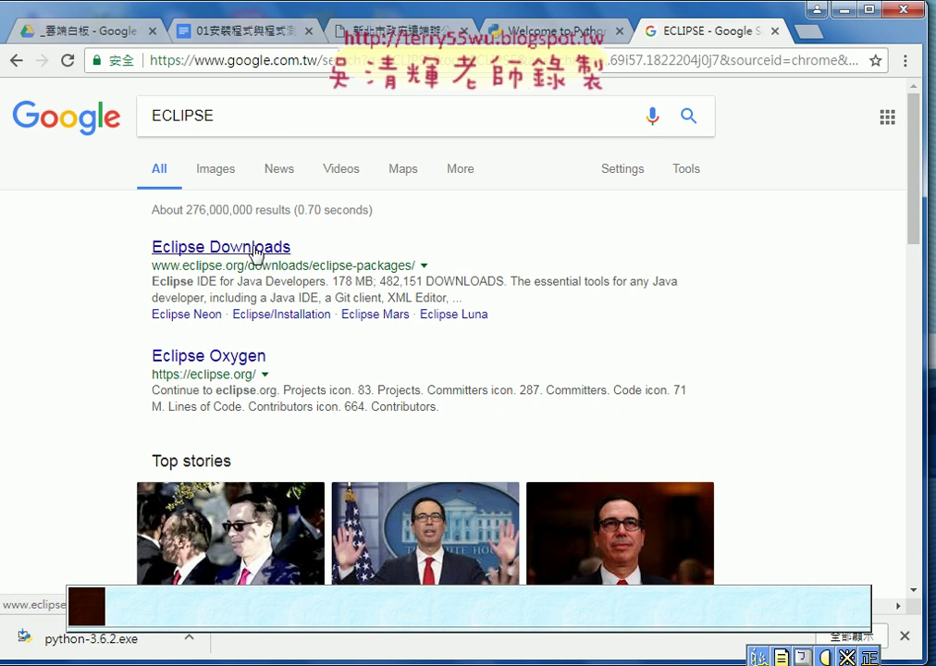
left_click(185, 251)
left_click_drag(211, 117, 144, 121)
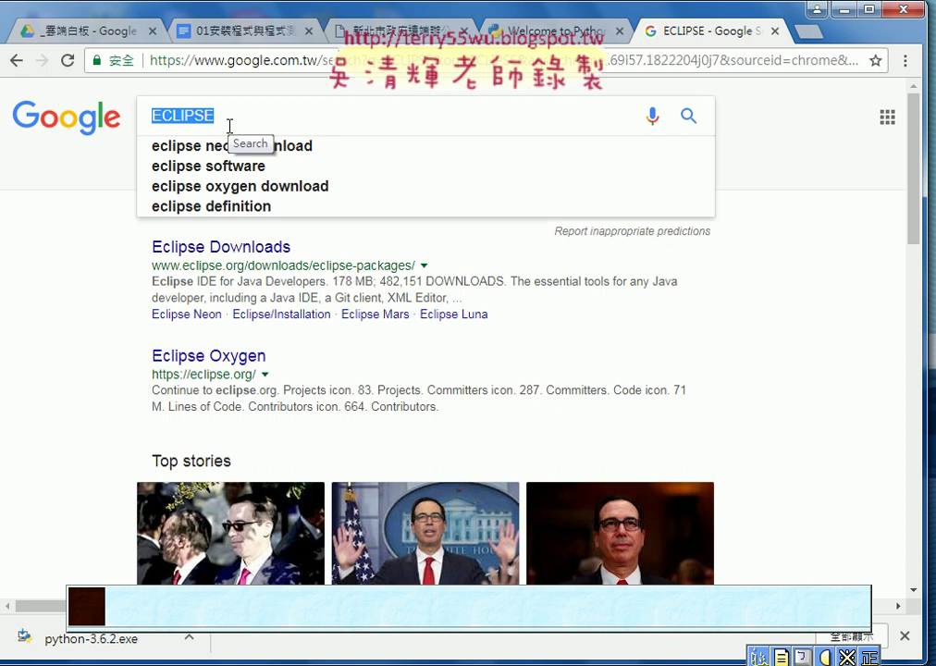
left_click(259, 250)
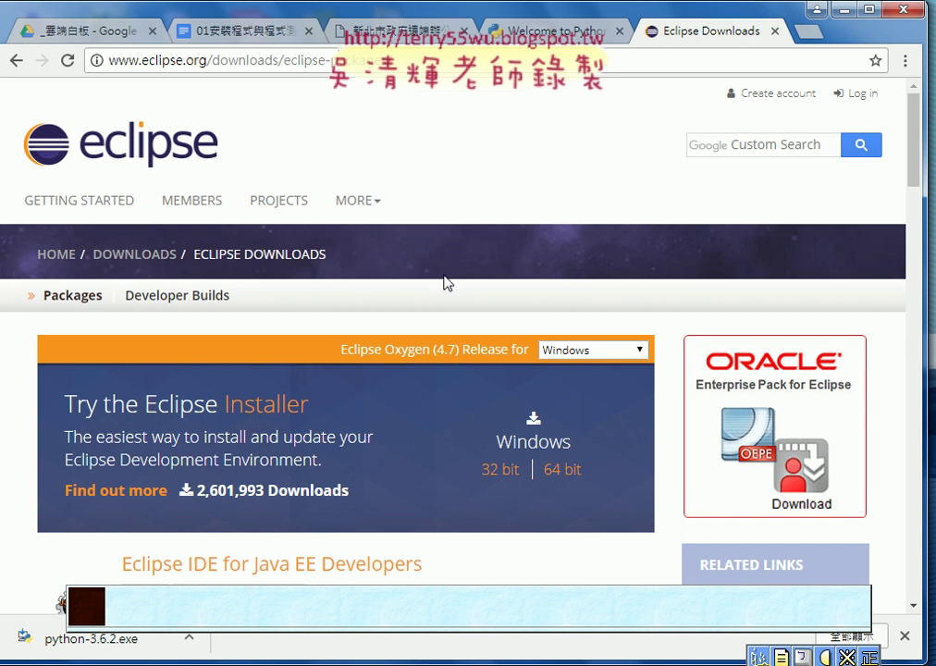
Step: Scroll the packages list and highlight the 'Eclipse IDE for Java Developers' (178 MB) title
scroll(445, 282, "down", 3)
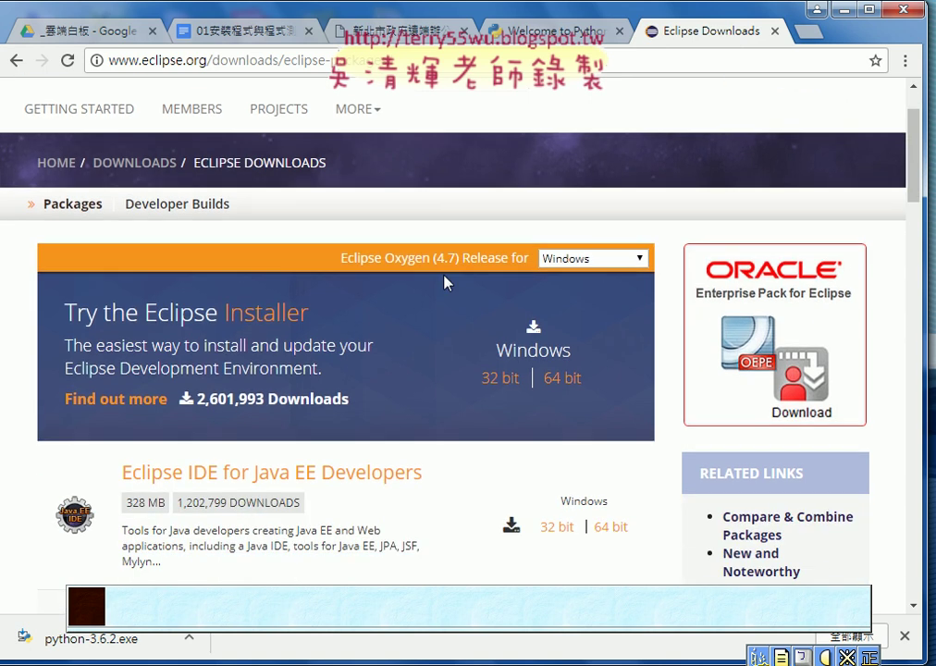
scroll(446, 282, "down", 1)
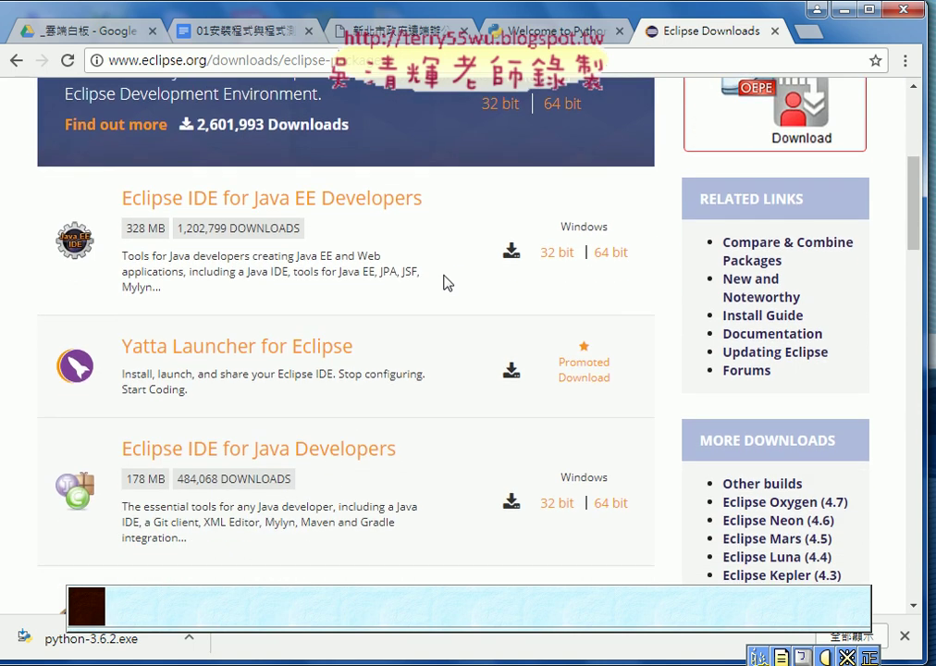
scroll(445, 282, "down", 1)
left_click_drag(111, 358, 421, 362)
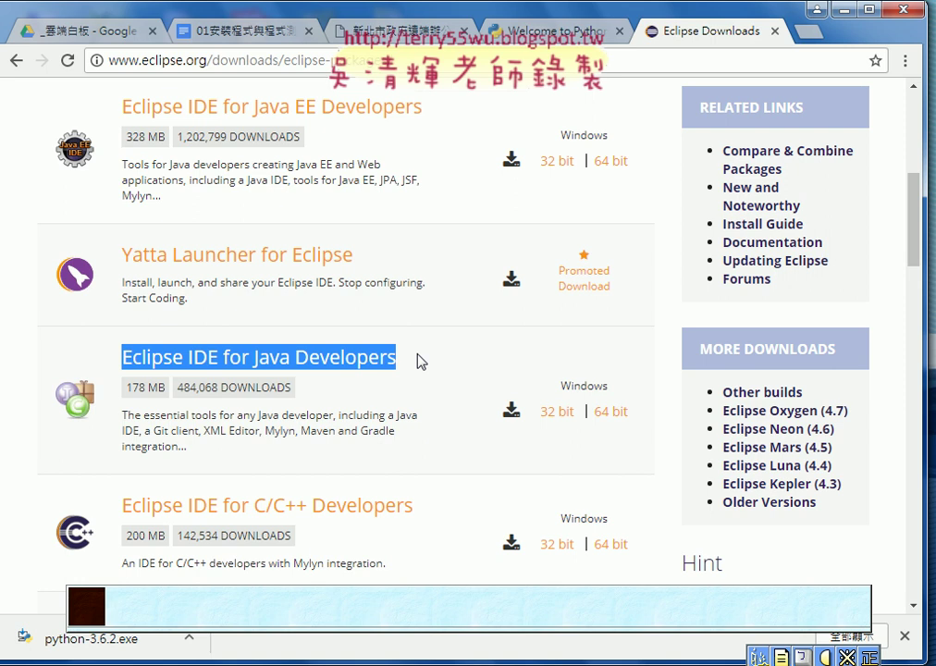
scroll(421, 362, "up", 1)
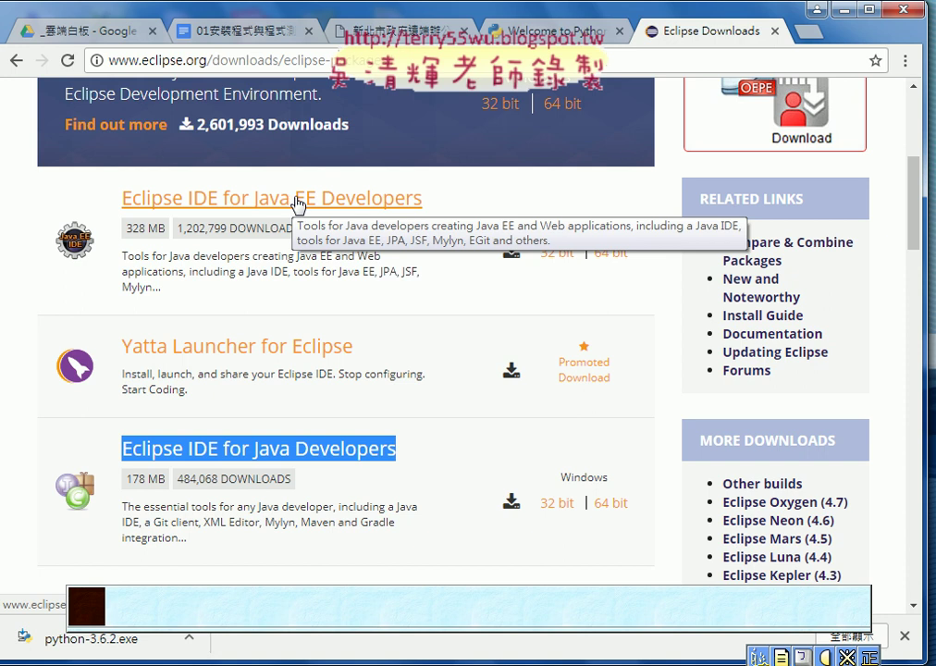
scroll(343, 467, "down", 2)
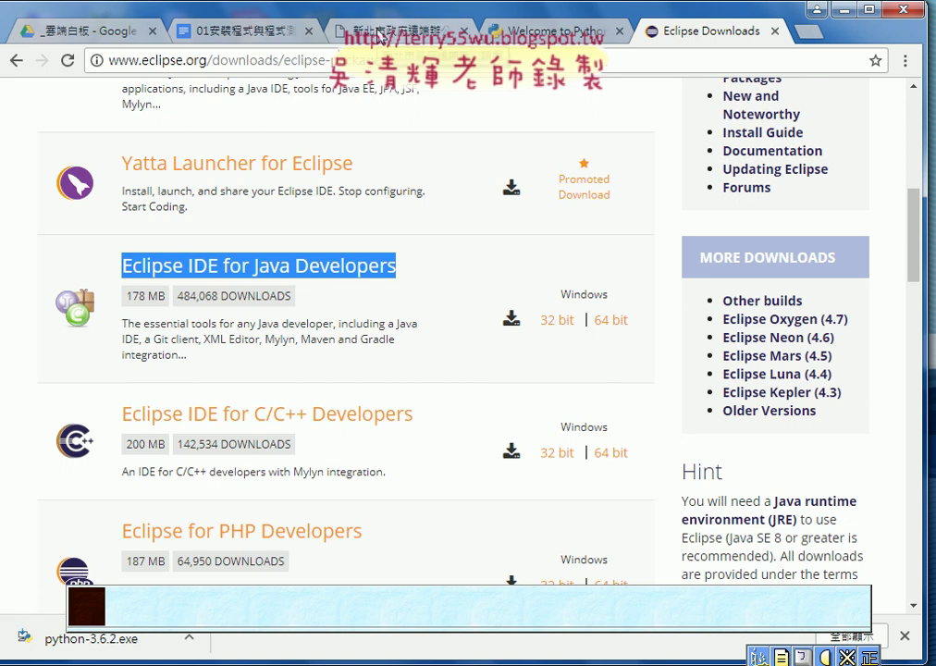
Step: In the Drive tab, go up to _分享區 and open the 01_安裝環境 folder
left_click(60, 32)
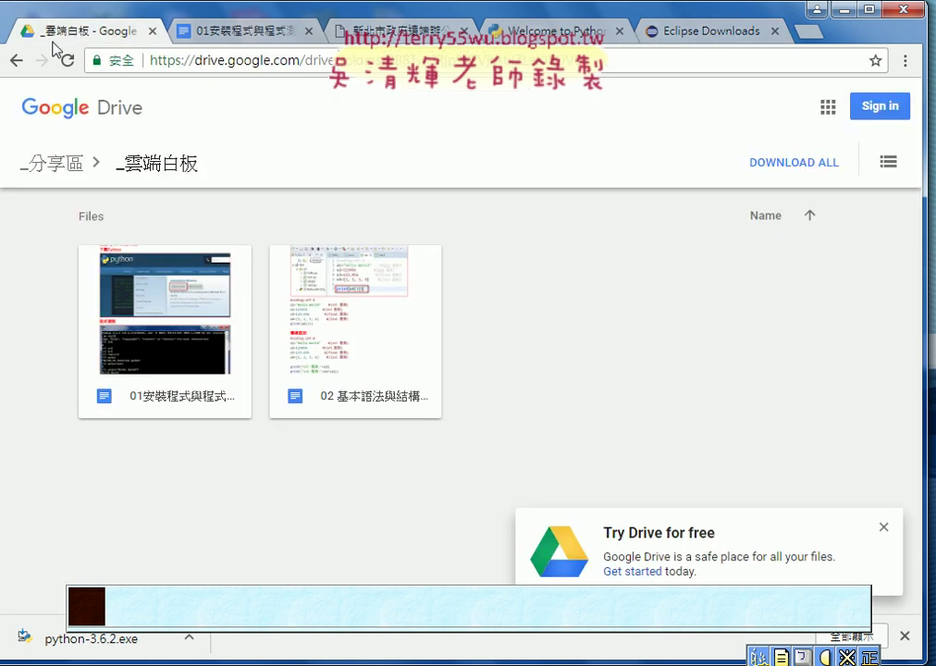
left_click(17, 61)
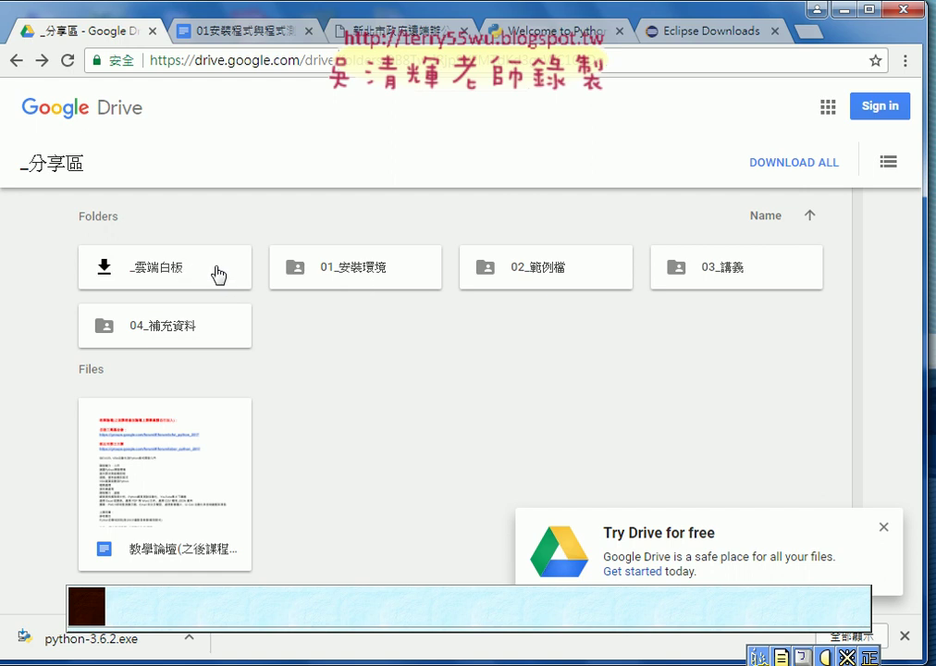
double_click(361, 277)
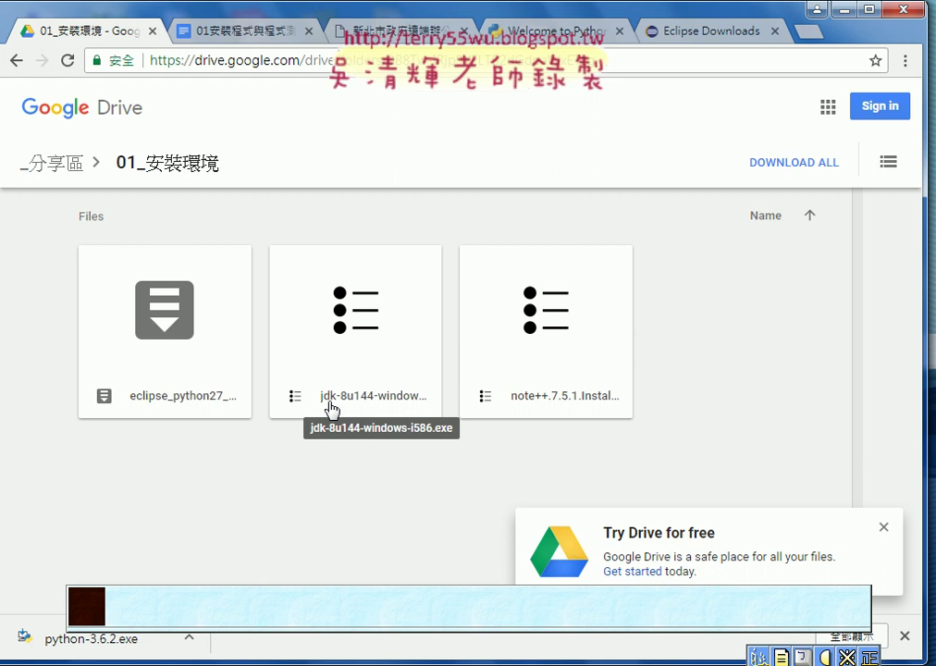
left_click(193, 29)
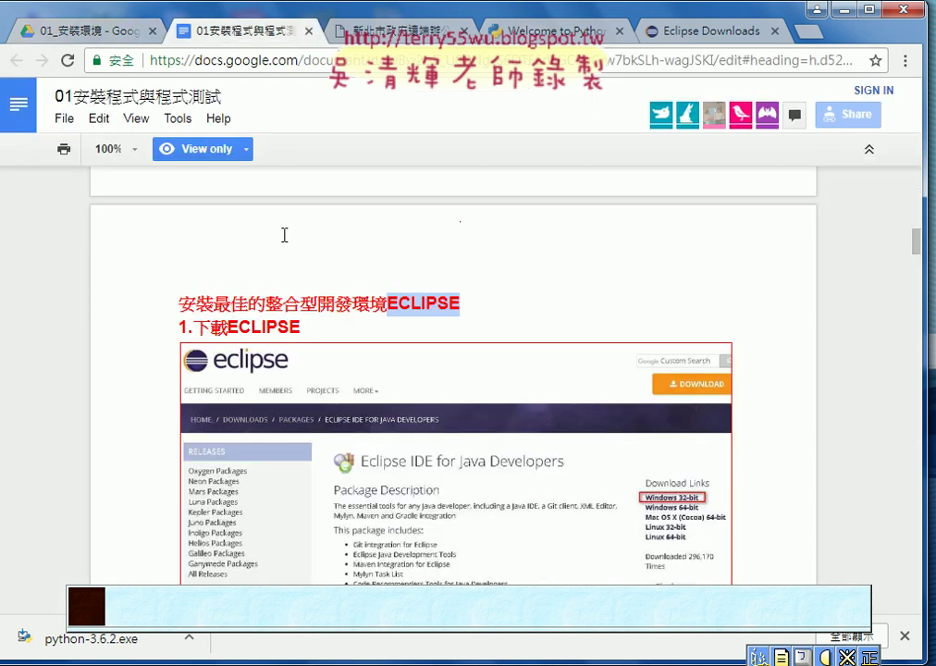
scroll(348, 395, "down", 2)
scroll(348, 395, "down", 2)
scroll(348, 398, "down", 1)
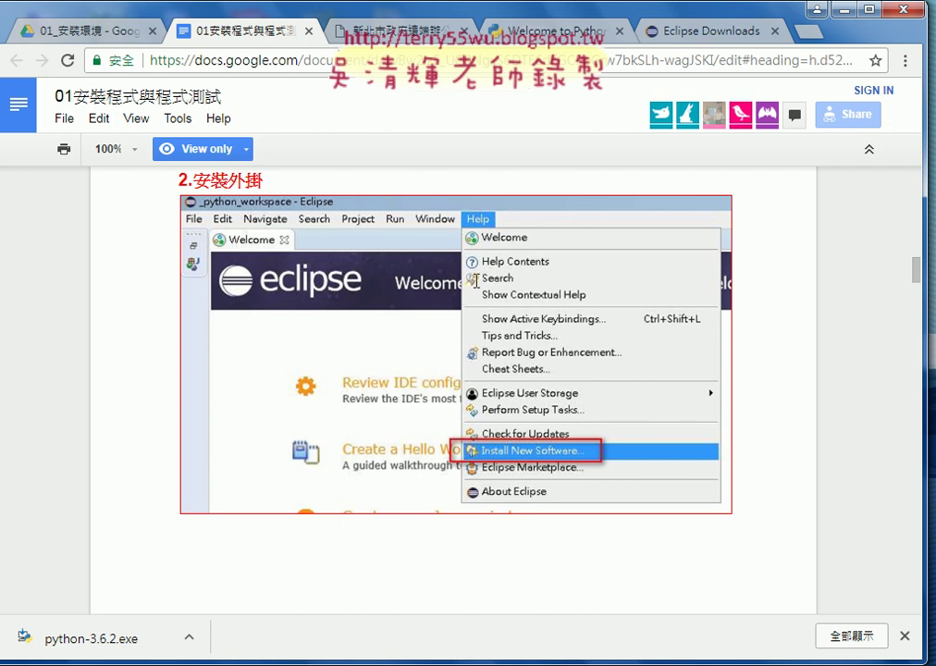
scroll(557, 452, "down", 6)
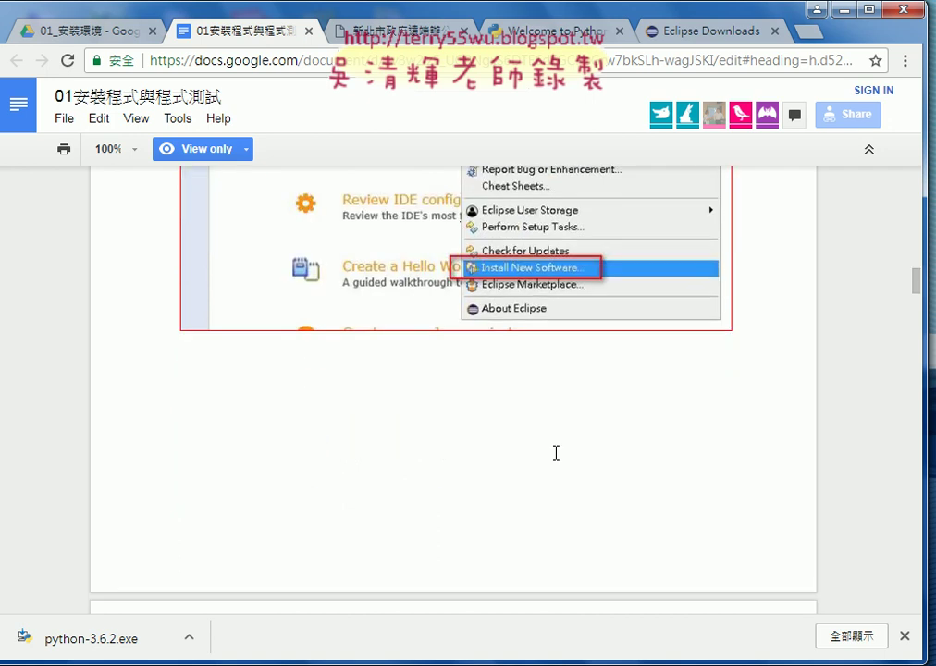
scroll(557, 451, "down", 1)
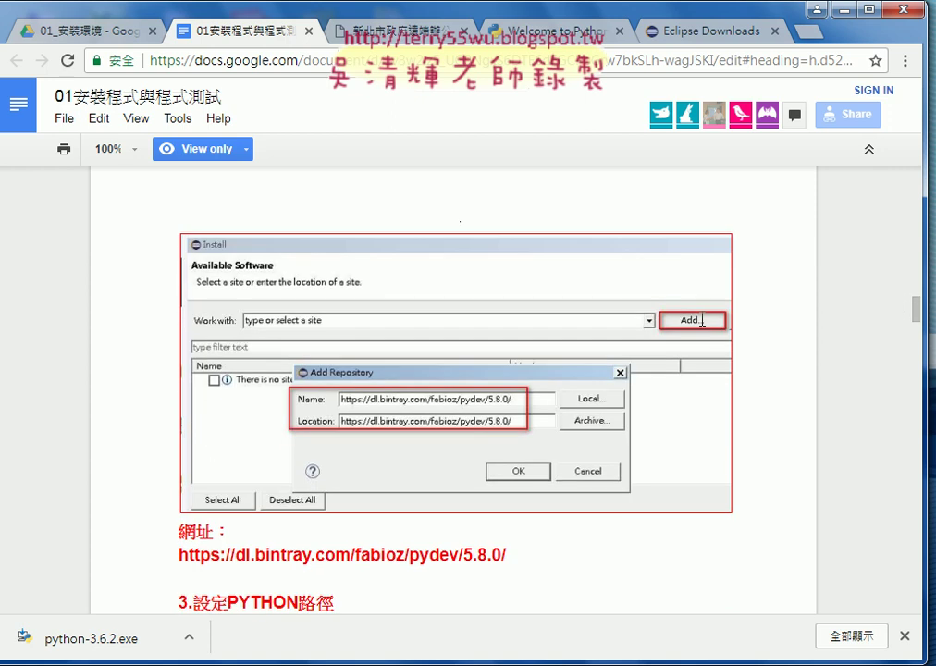
scroll(435, 407, "down", 1)
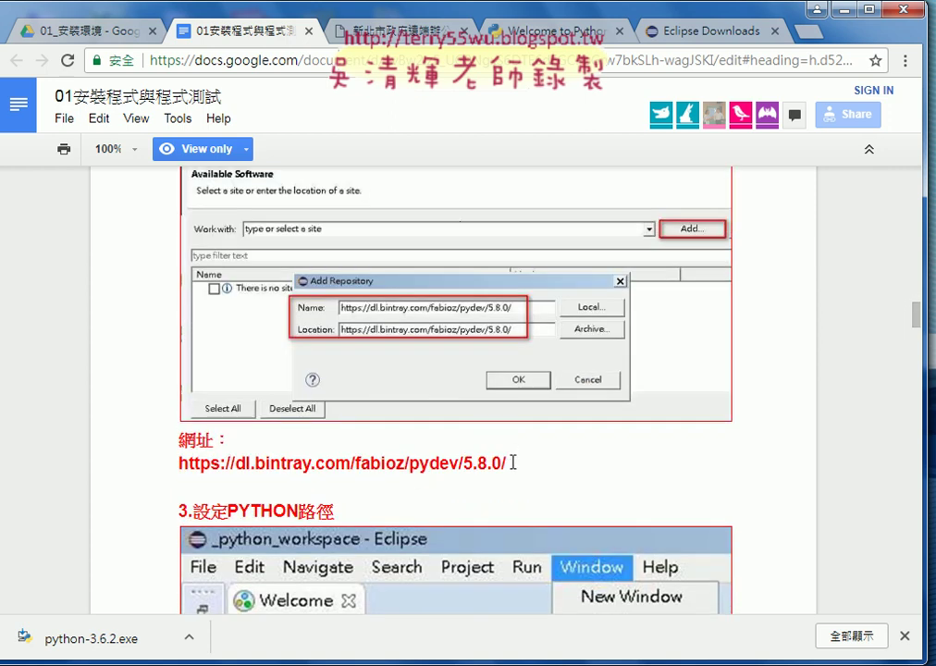
left_click_drag(508, 462, 201, 449)
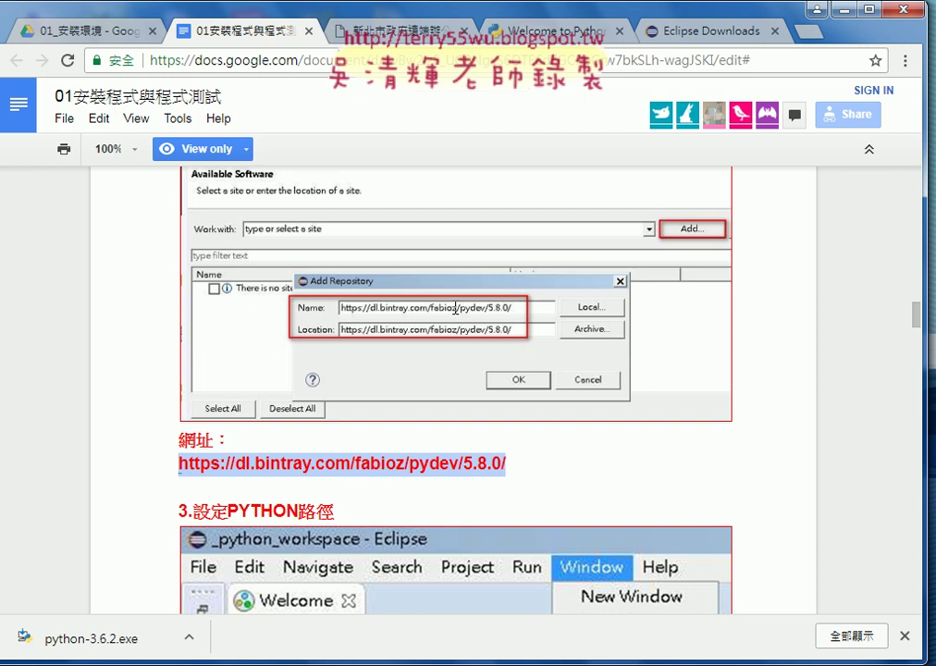
Step: Scroll the guide past the Preferences screenshot to the D:\eclipse_python\python2.713\python.exe interpreter step and section 4.新增專案
scroll(455, 310, "down", 3)
scroll(455, 308, "down", 2)
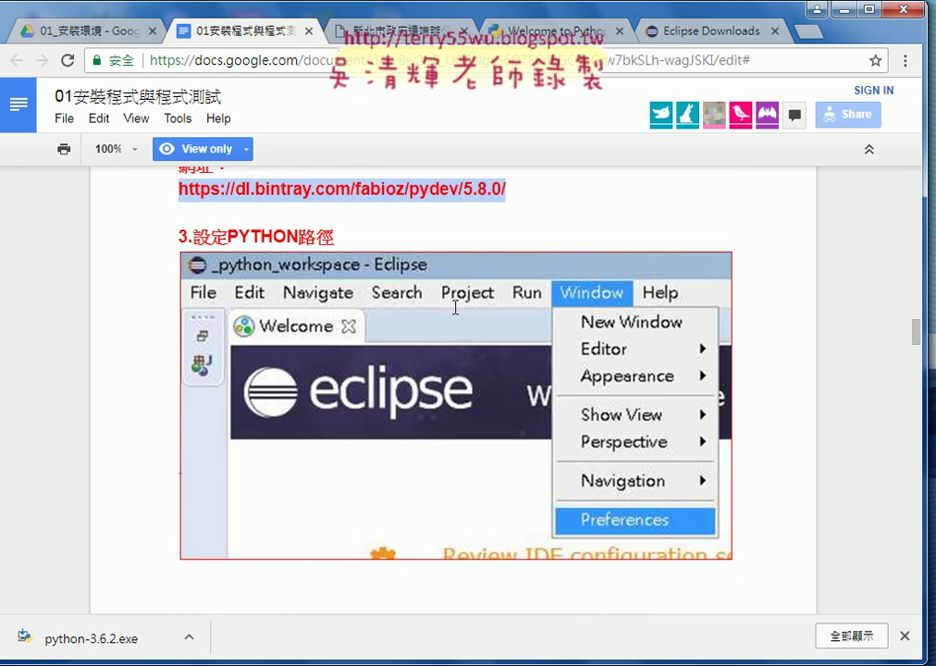
left_click_drag(228, 237, 298, 237)
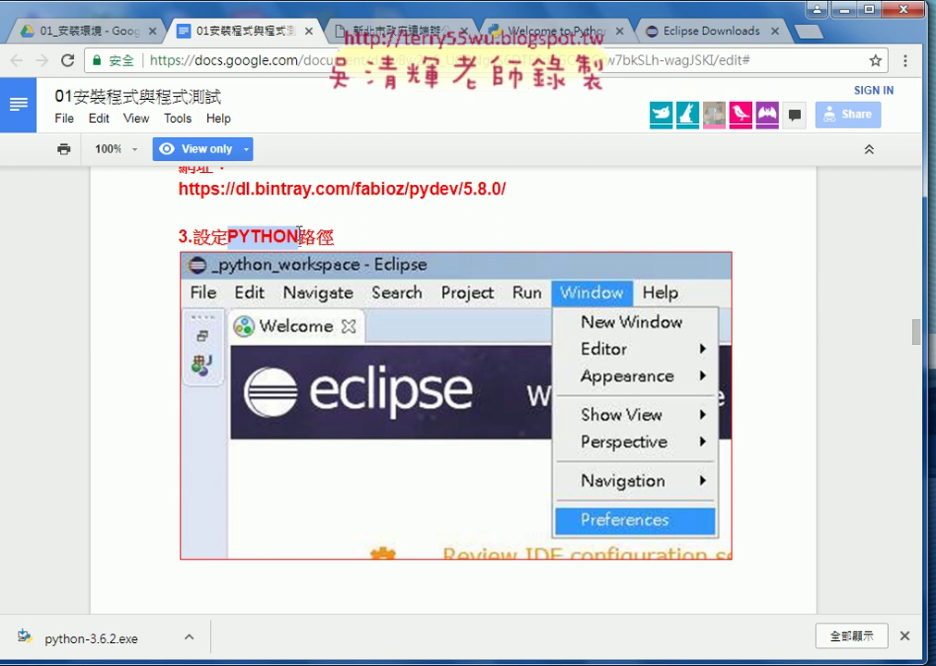
scroll(370, 263, "down", 2)
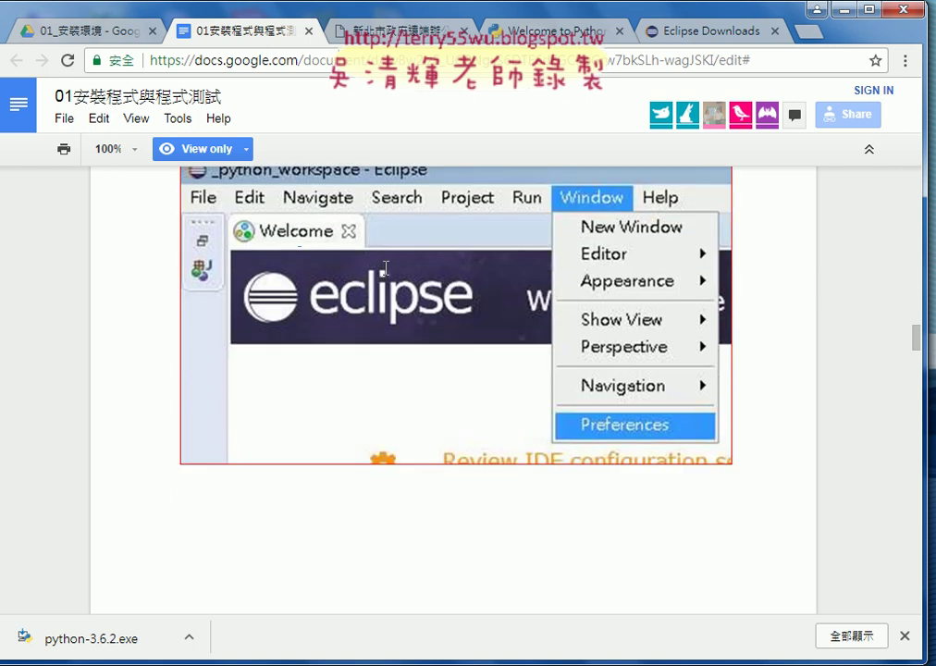
scroll(638, 342, "up", 1)
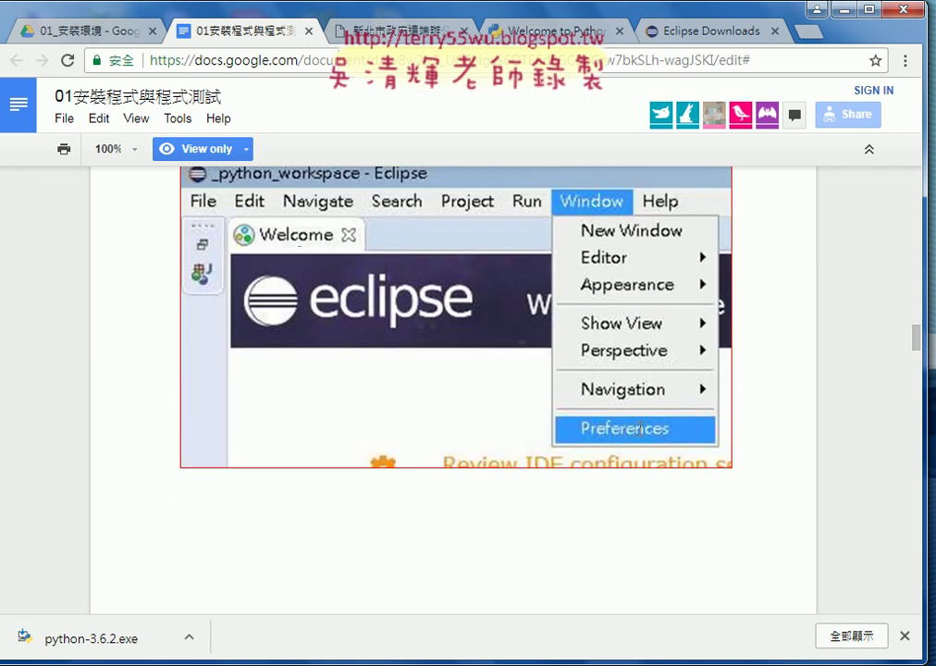
scroll(632, 429, "down", 1)
scroll(633, 430, "down", 2)
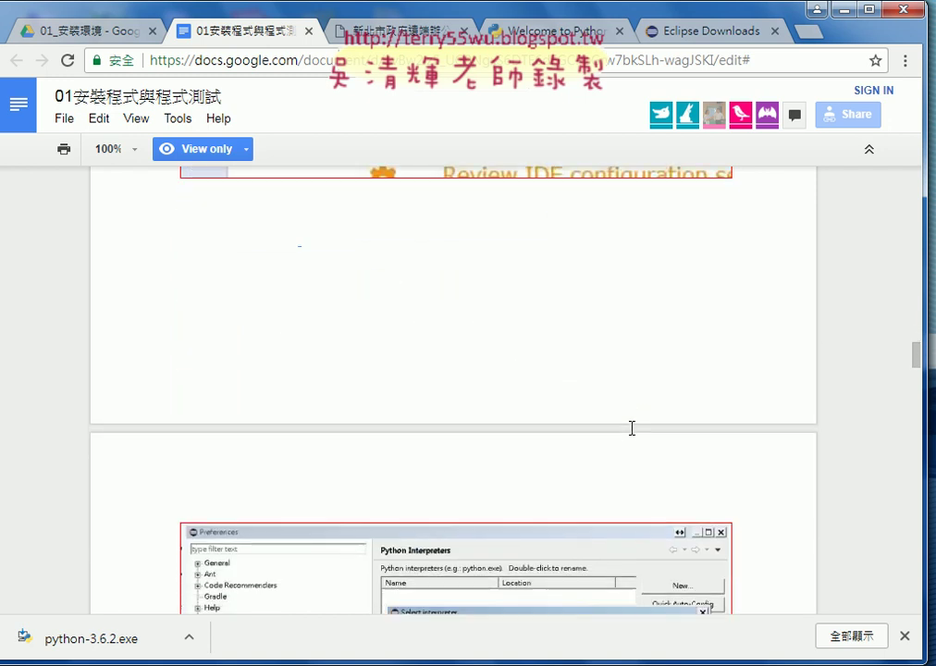
scroll(631, 428, "down", 3)
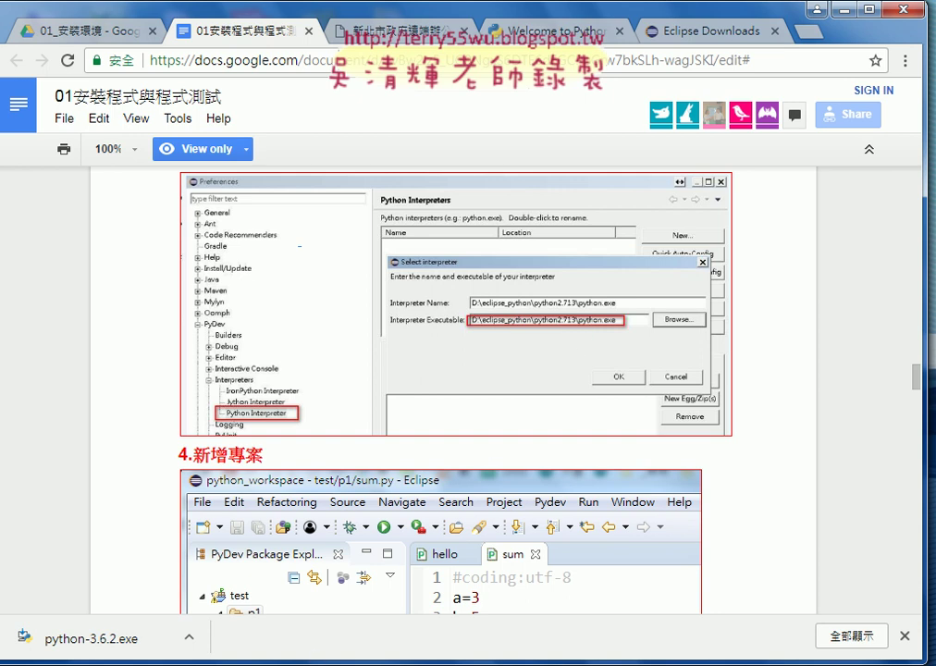
Step: Select python.exe in the Python36-32 folder and mark it with a red circle and arrow, then clear them
mouse_move(314, 661)
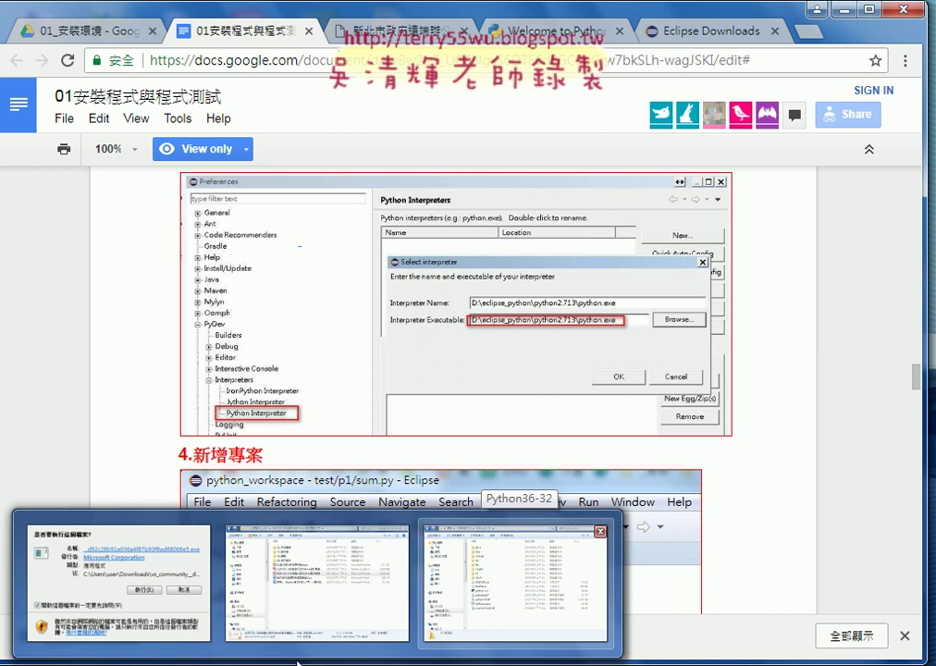
left_click(448, 545)
left_click(339, 379)
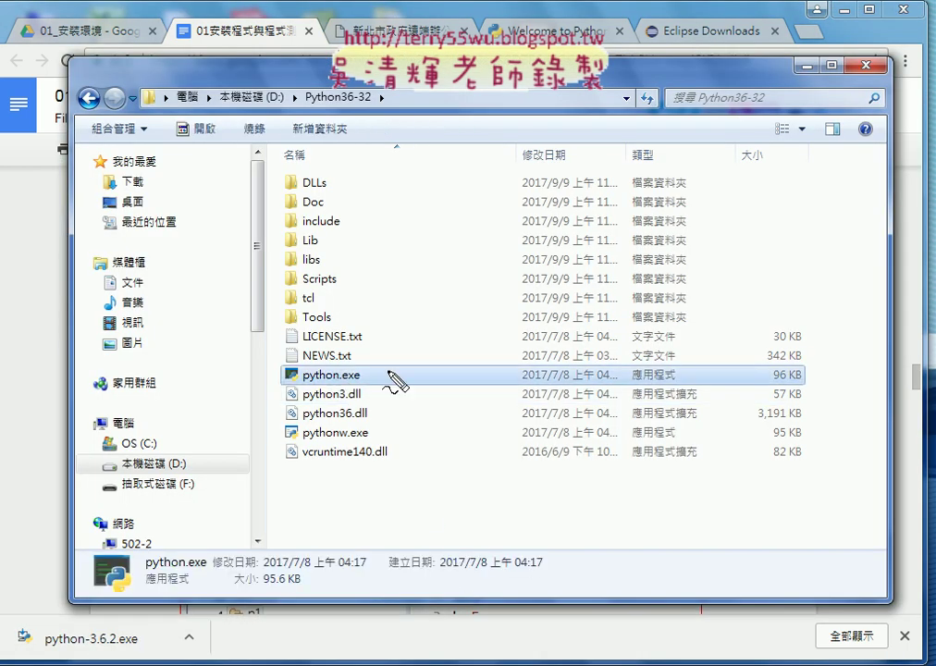
left_click_drag(268, 366, 389, 396)
mouse_move(493, 277)
left_mouse_down()
mouse_move(407, 329)
mouse_move(386, 354)
left_mouse_up()
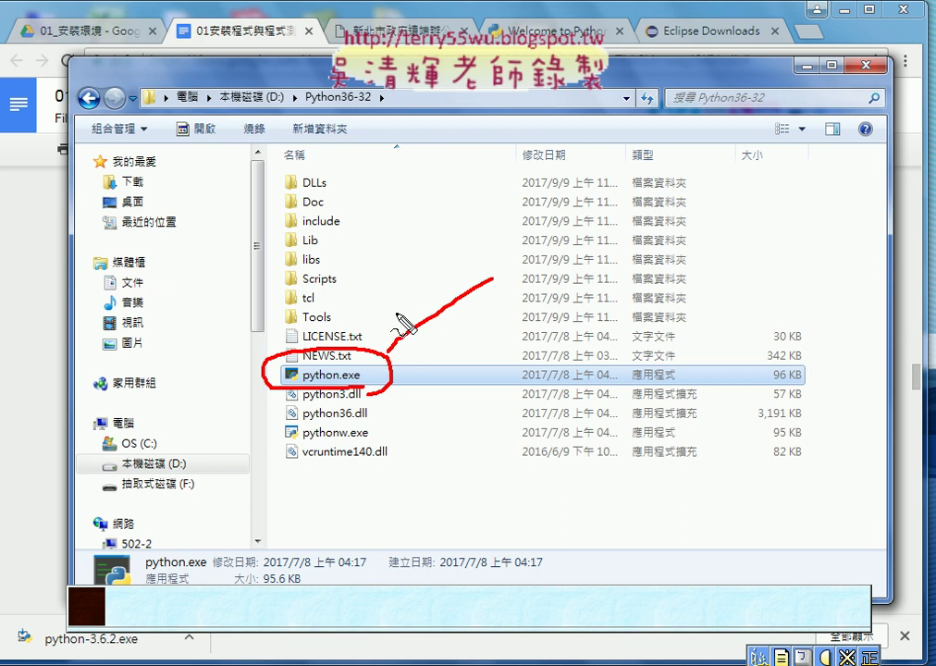
left_click_drag(394, 314, 386, 354)
left_click_drag(387, 354, 435, 338)
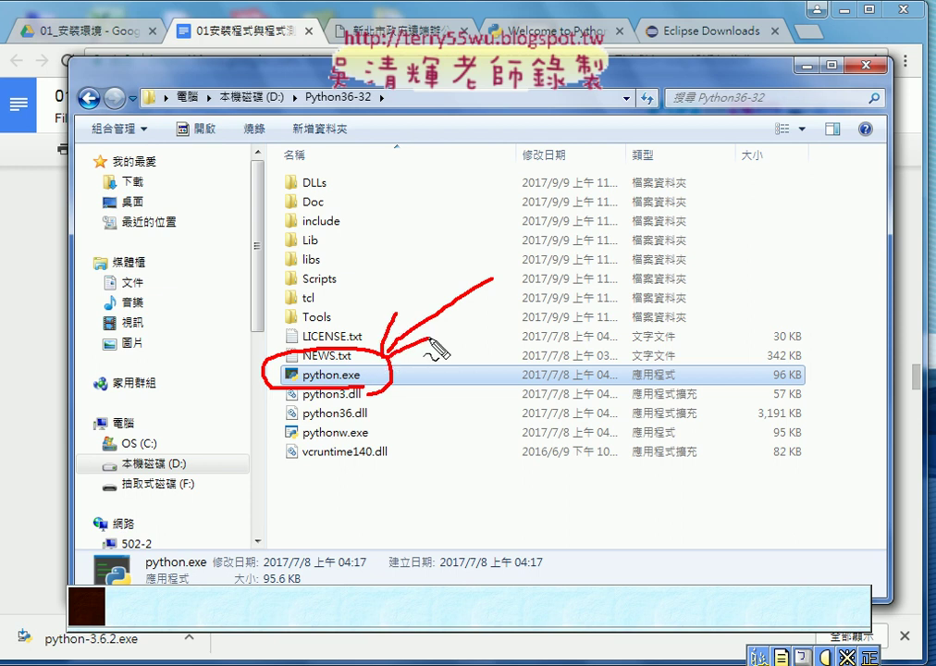
key("Escape")
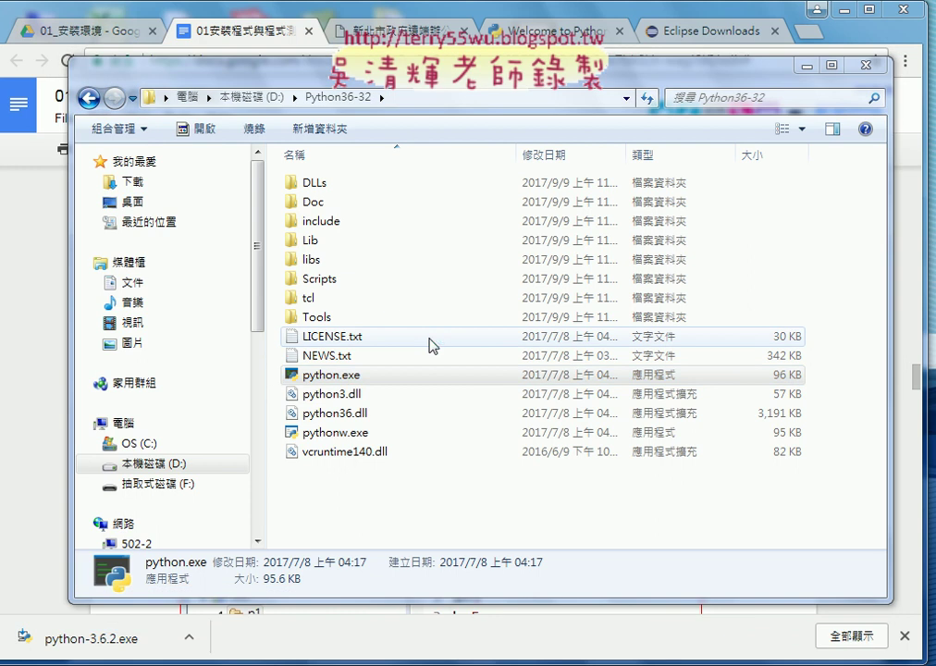
Step: Minimize the Explorer folder, Chrome and the PowerPoint slides to reveal the desktop
left_click(807, 66)
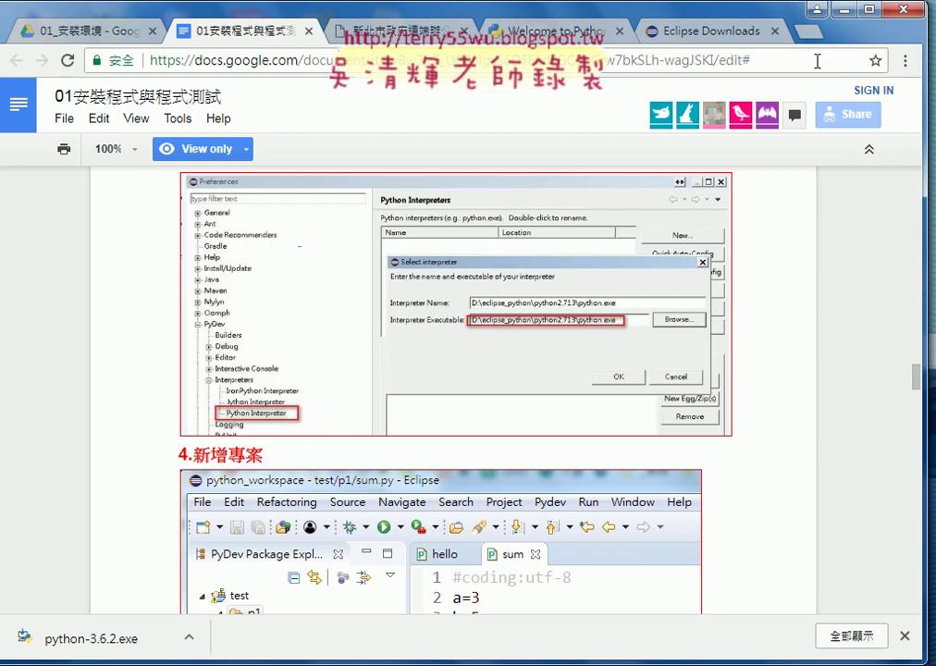
left_click(848, 14)
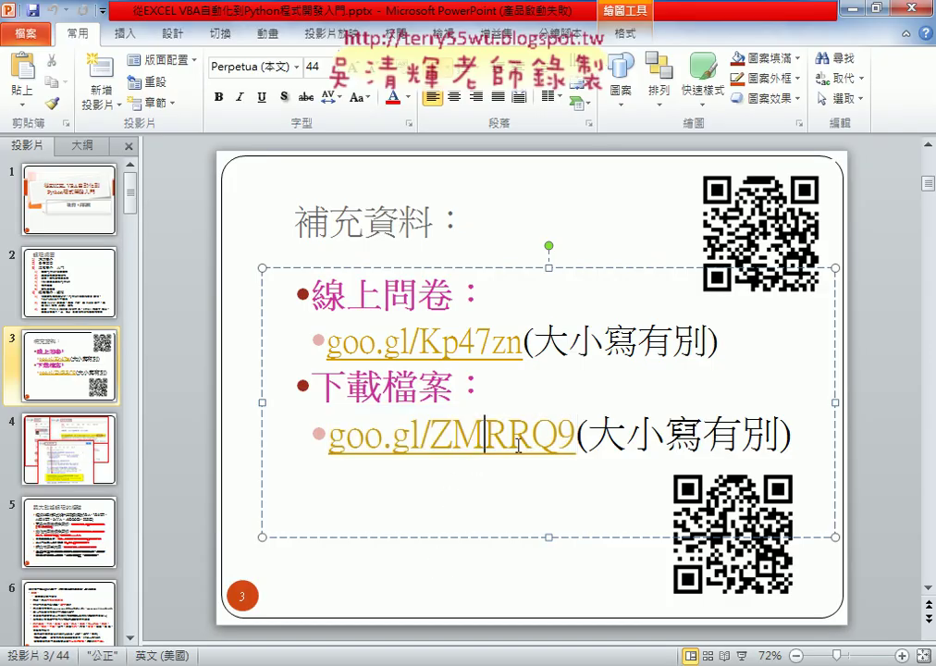
left_click_drag(575, 433, 393, 433)
left_click(847, 11)
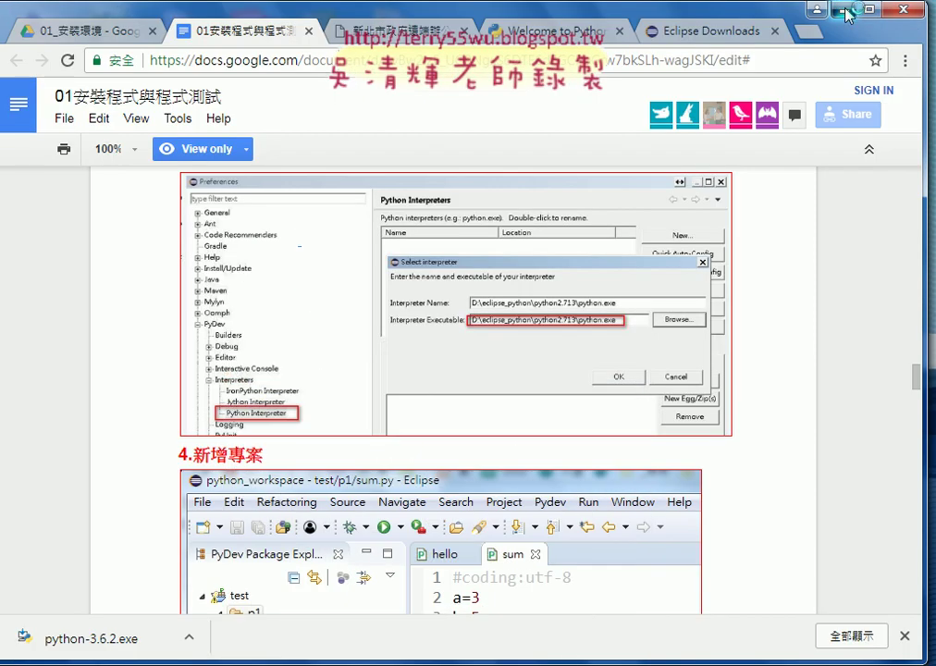
left_click(847, 13)
Step: Browse from Computer to D:\_python\eclipse and launch eclipse.exe
double_click(37, 46)
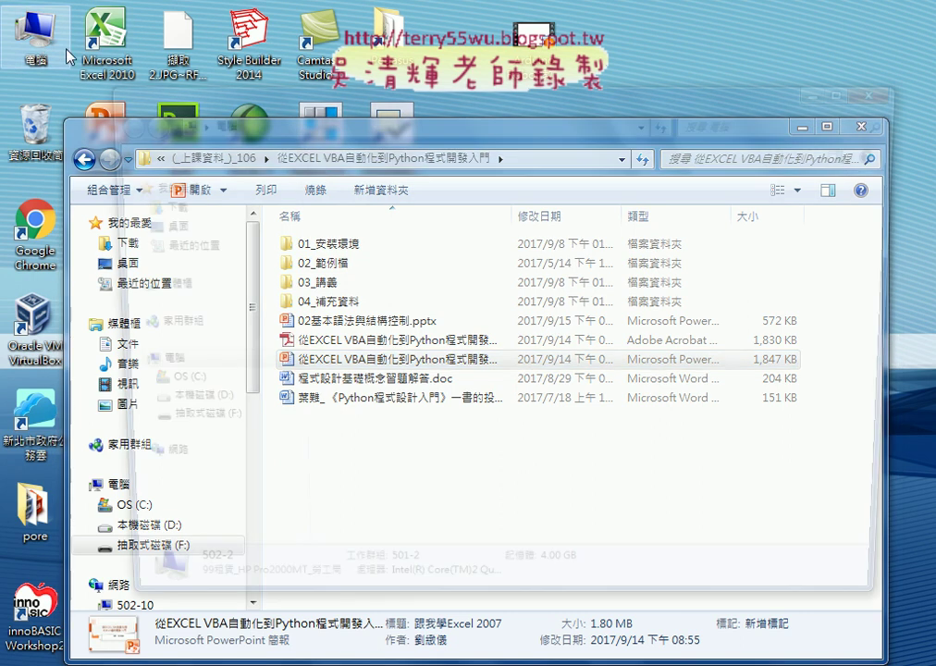
double_click(574, 294)
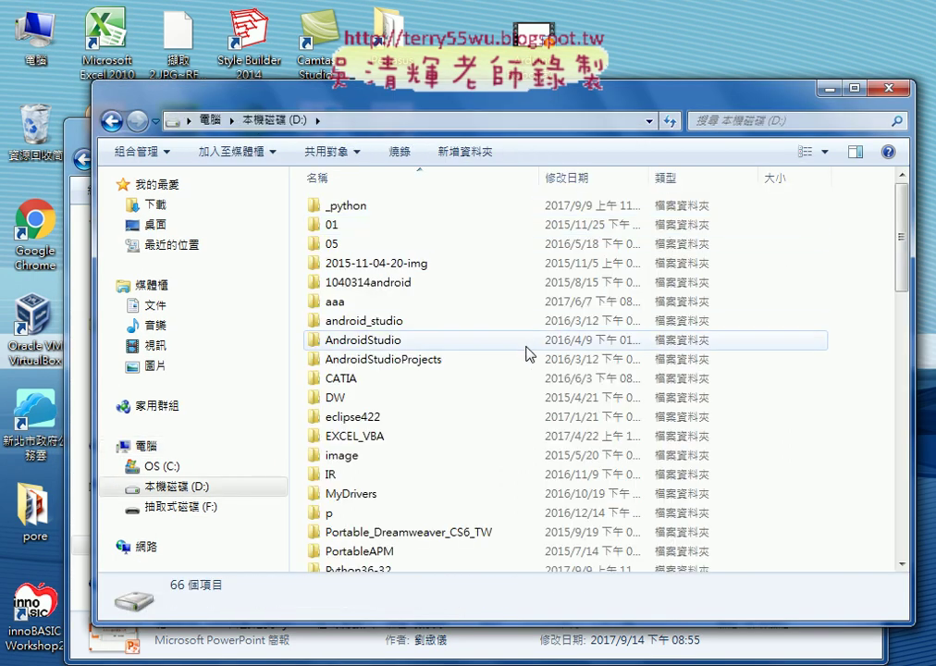
scroll(529, 353, "down", 2)
scroll(529, 353, "down", 2)
scroll(527, 354, "down", 2)
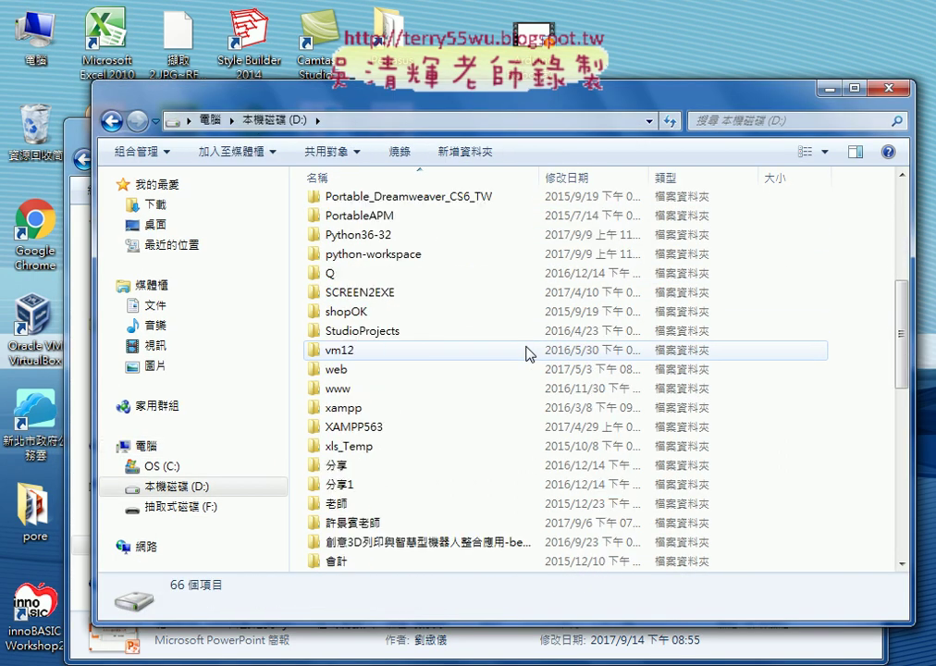
scroll(529, 354, "up", 2)
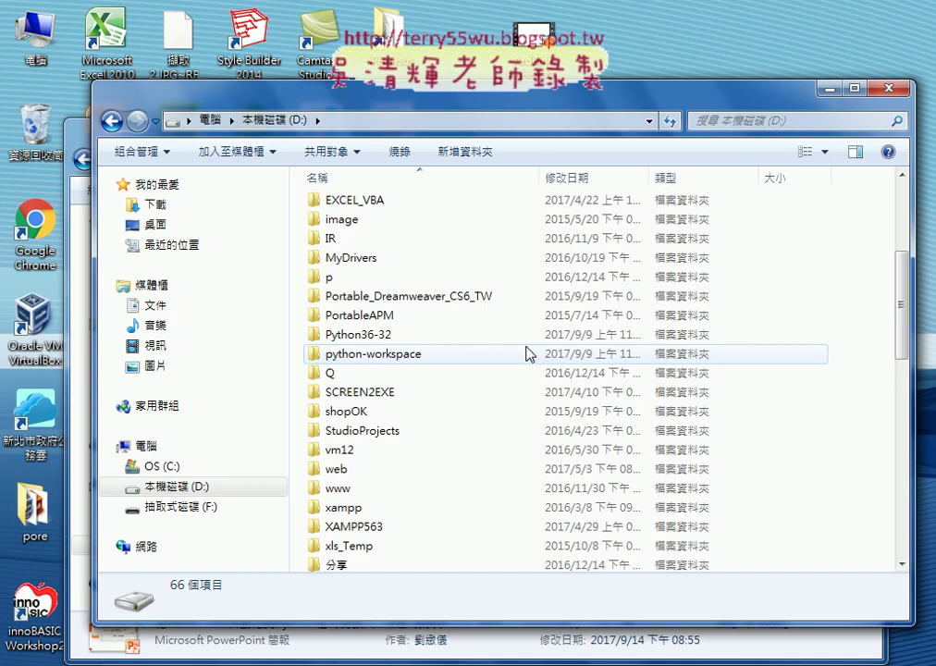
scroll(527, 354, "up", 1)
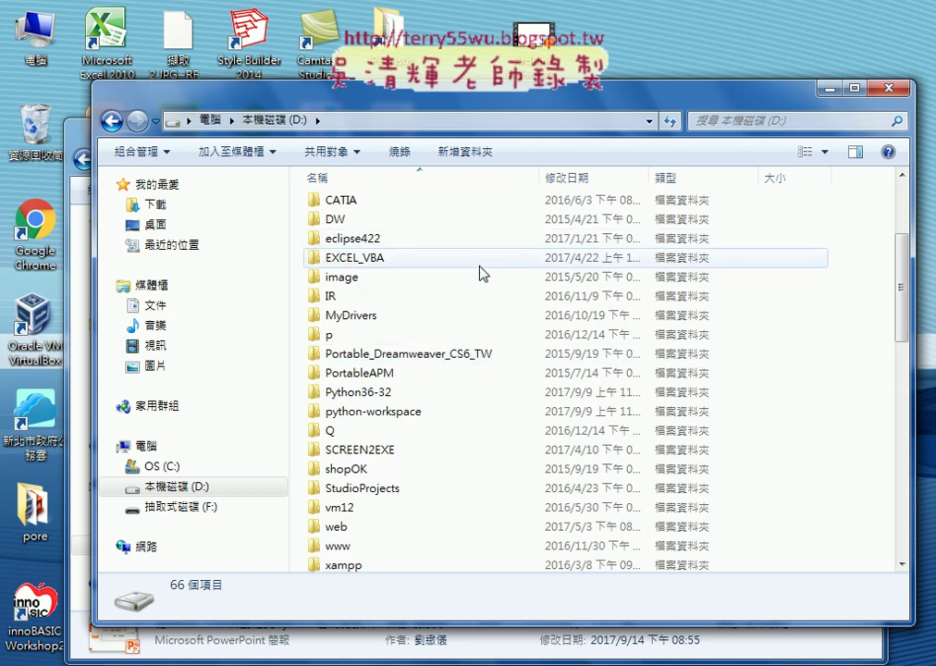
scroll(479, 306, "up", 2)
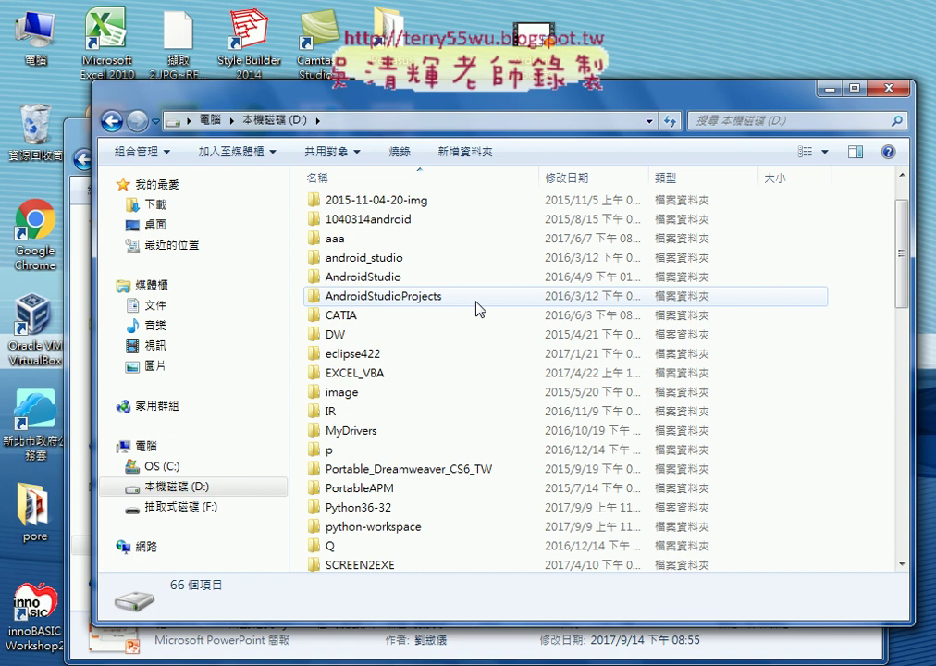
scroll(479, 309, "up", 1)
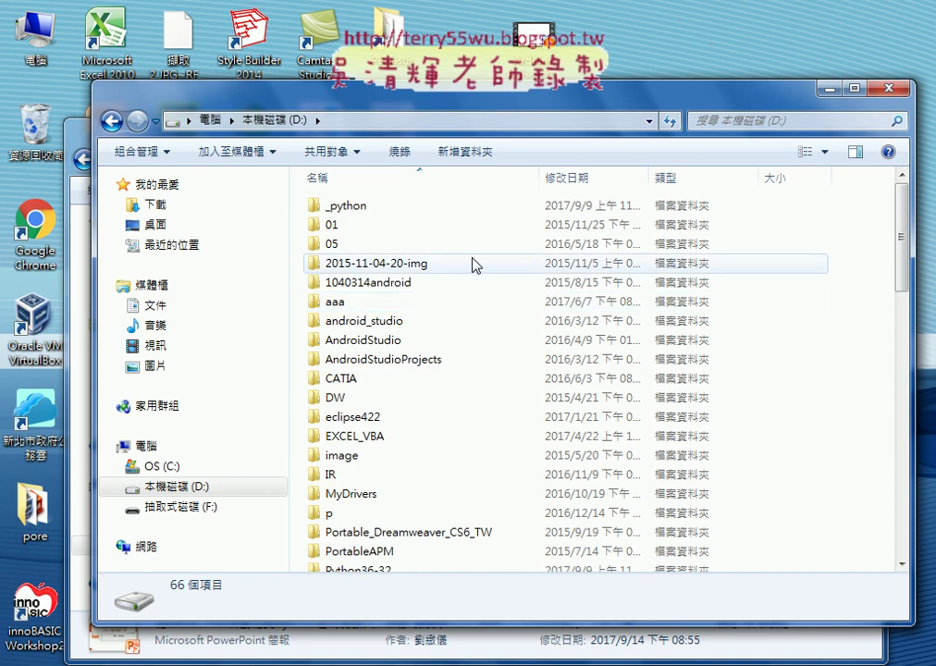
double_click(460, 208)
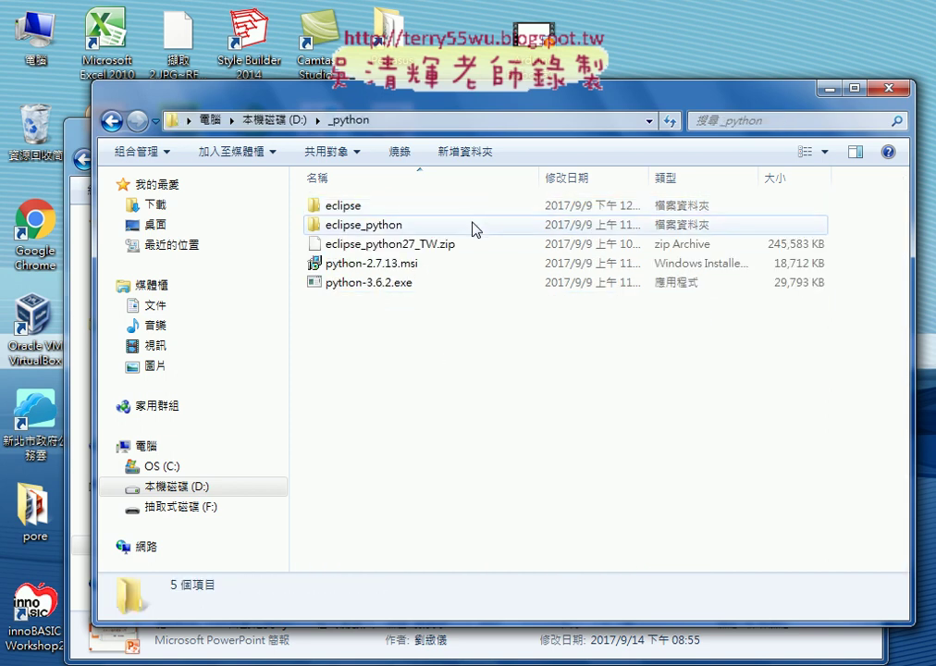
double_click(393, 212)
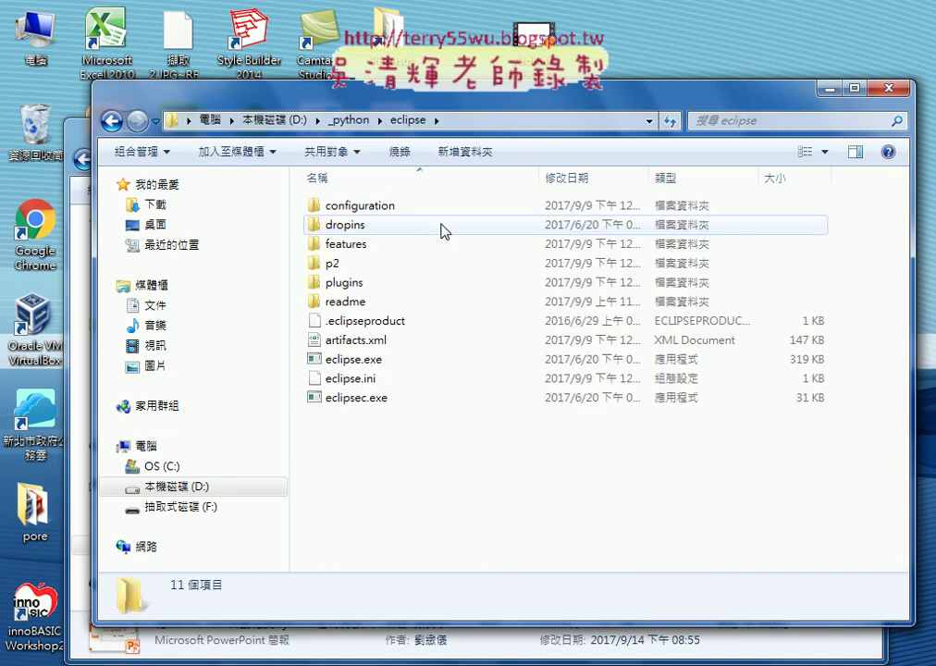
double_click(421, 361)
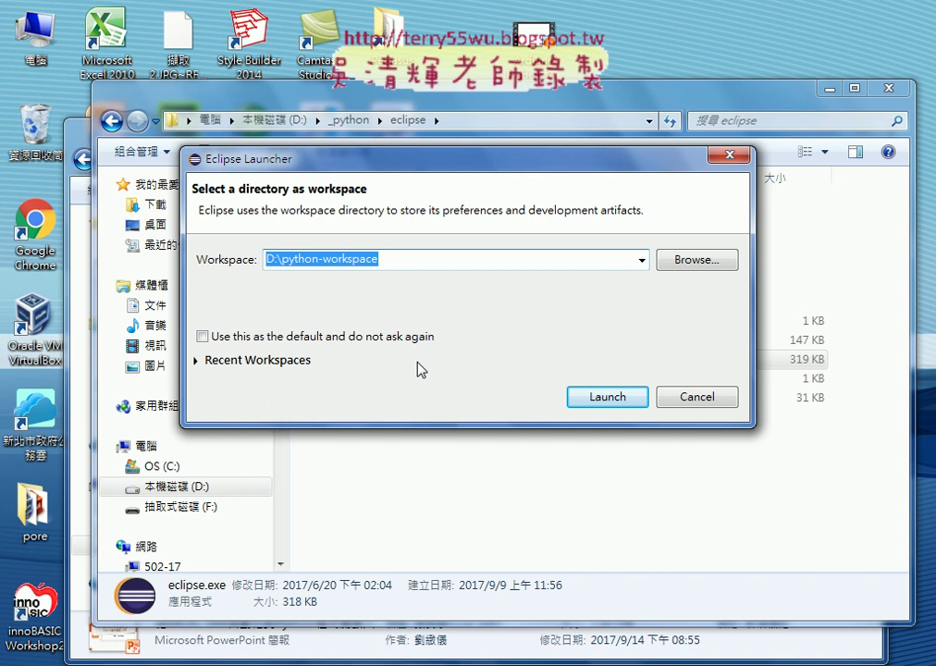
left_click(426, 260)
double_click(426, 260)
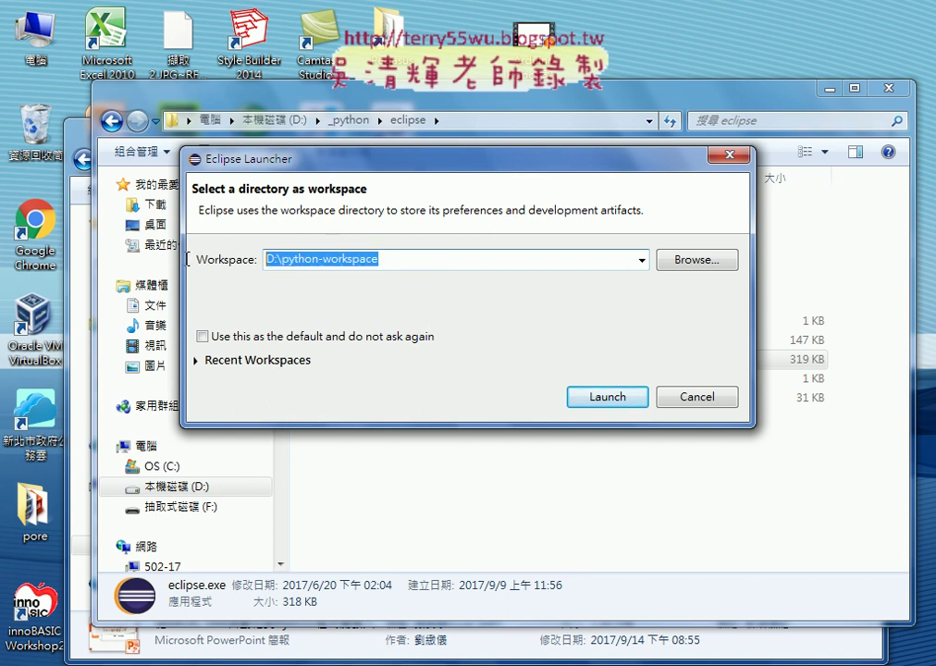